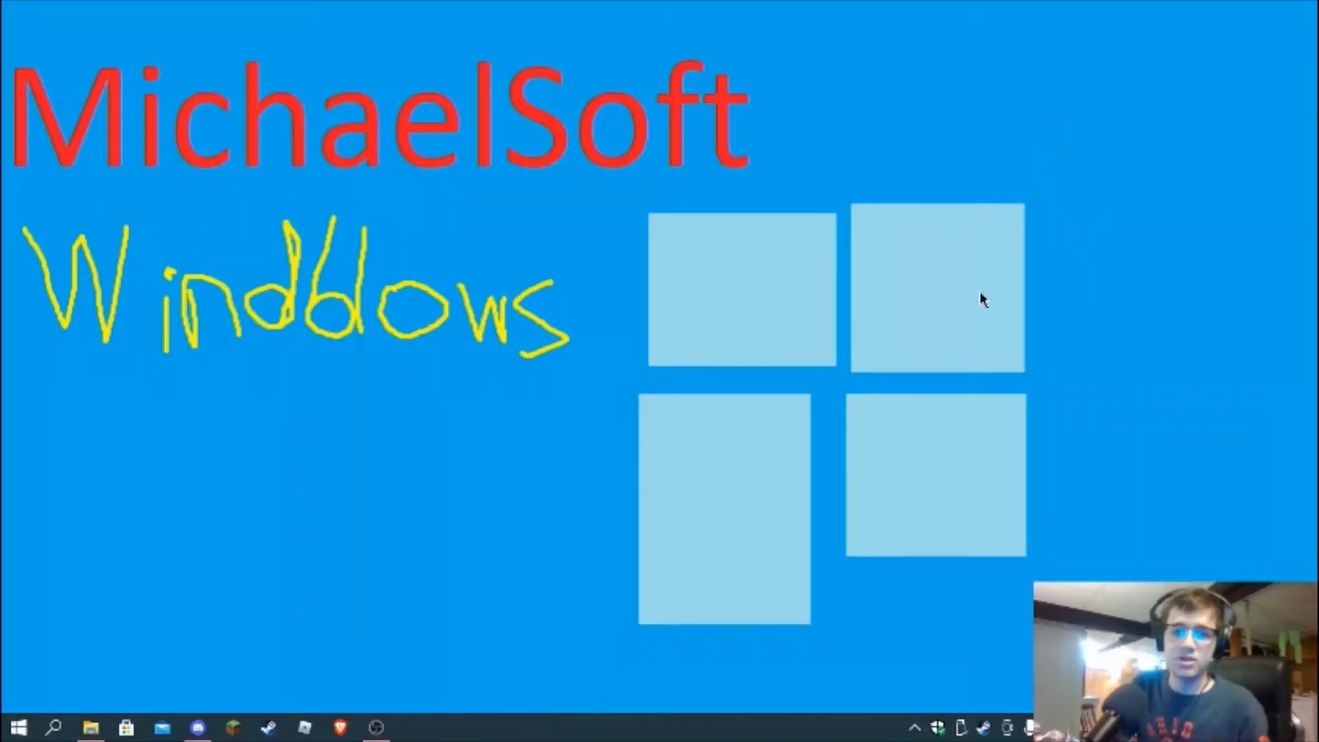
Turn on Show desktop icons from the desktop View menu and start Freezer Portable 1.1.17 from its shortcut
right_click(770, 361)
mouse_move(879, 379)
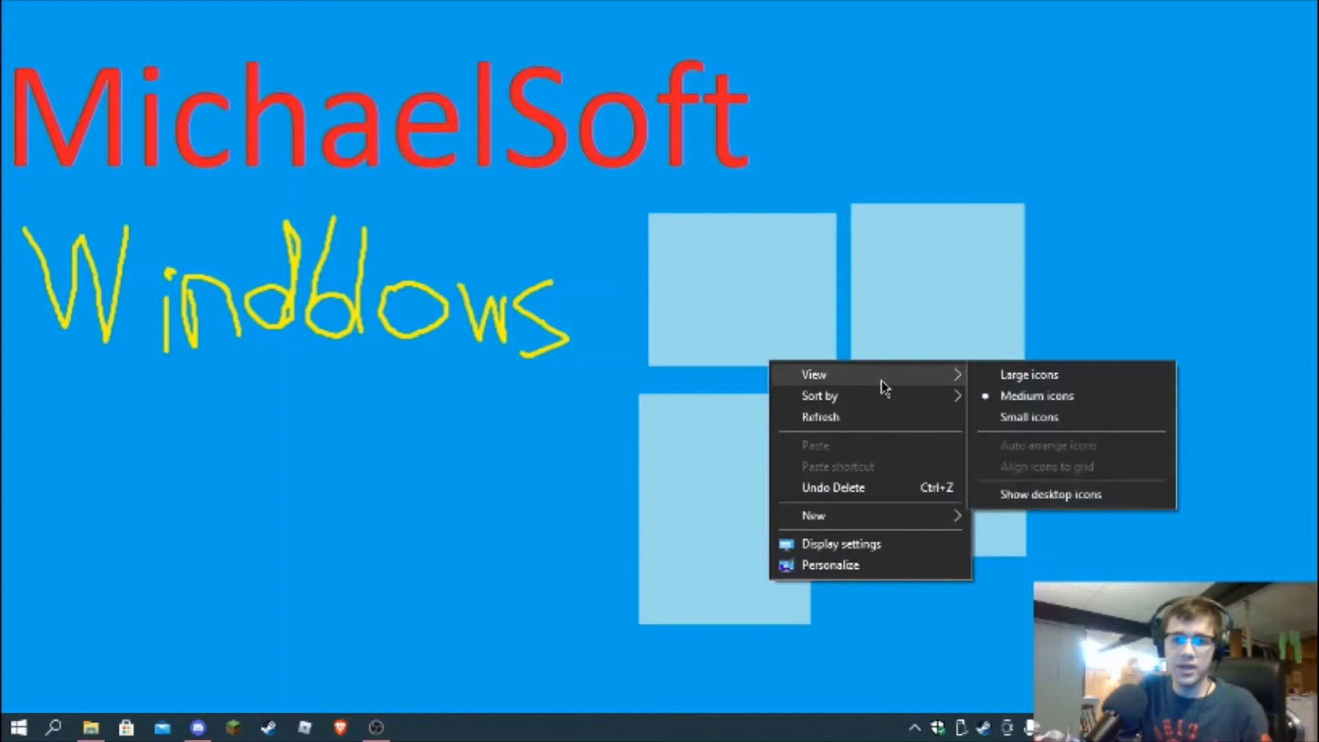
click(1051, 494)
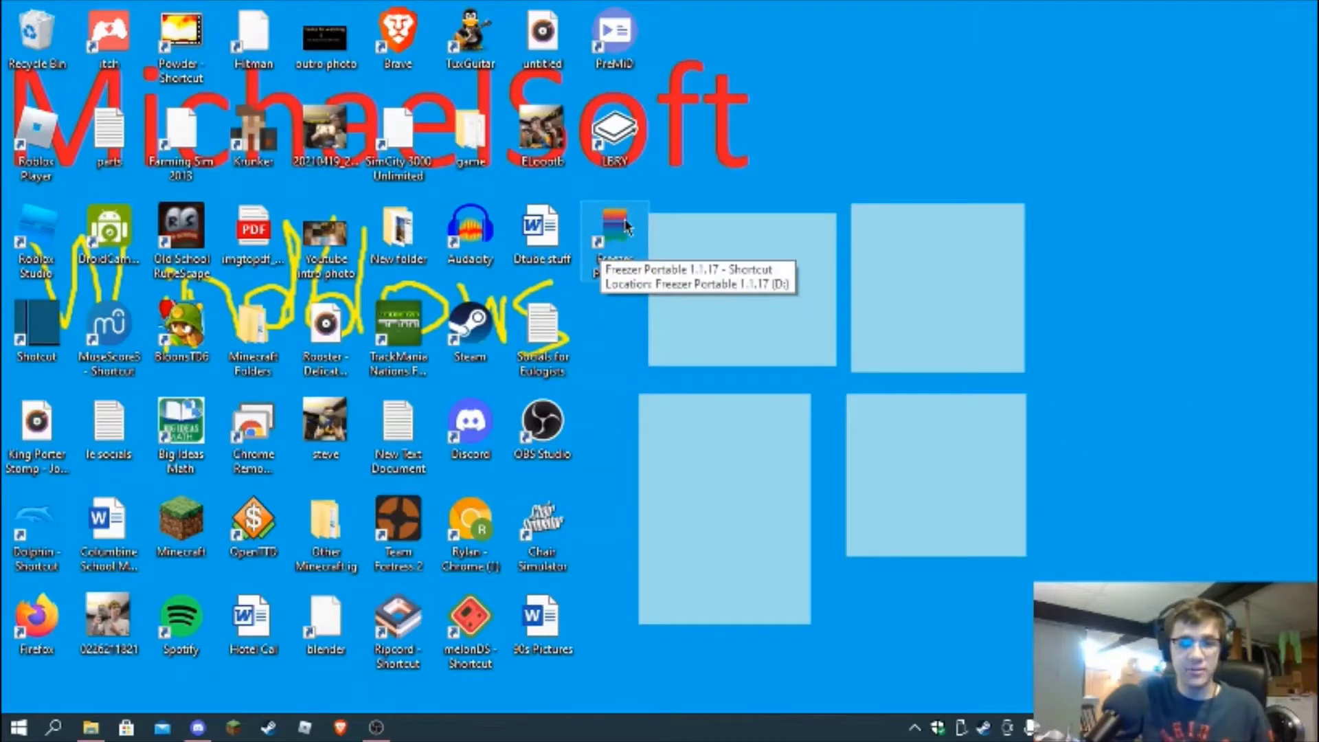
double_click(626, 227)
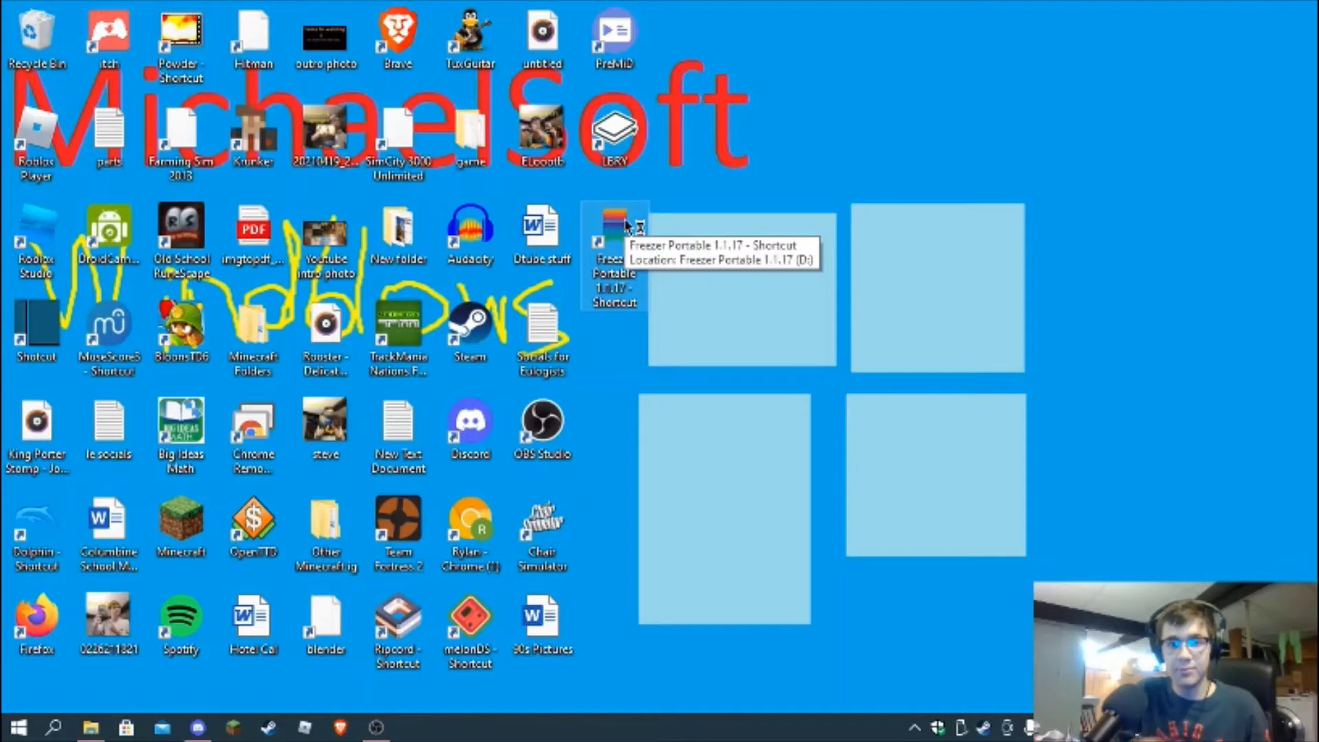
mouse_move(76, 138)
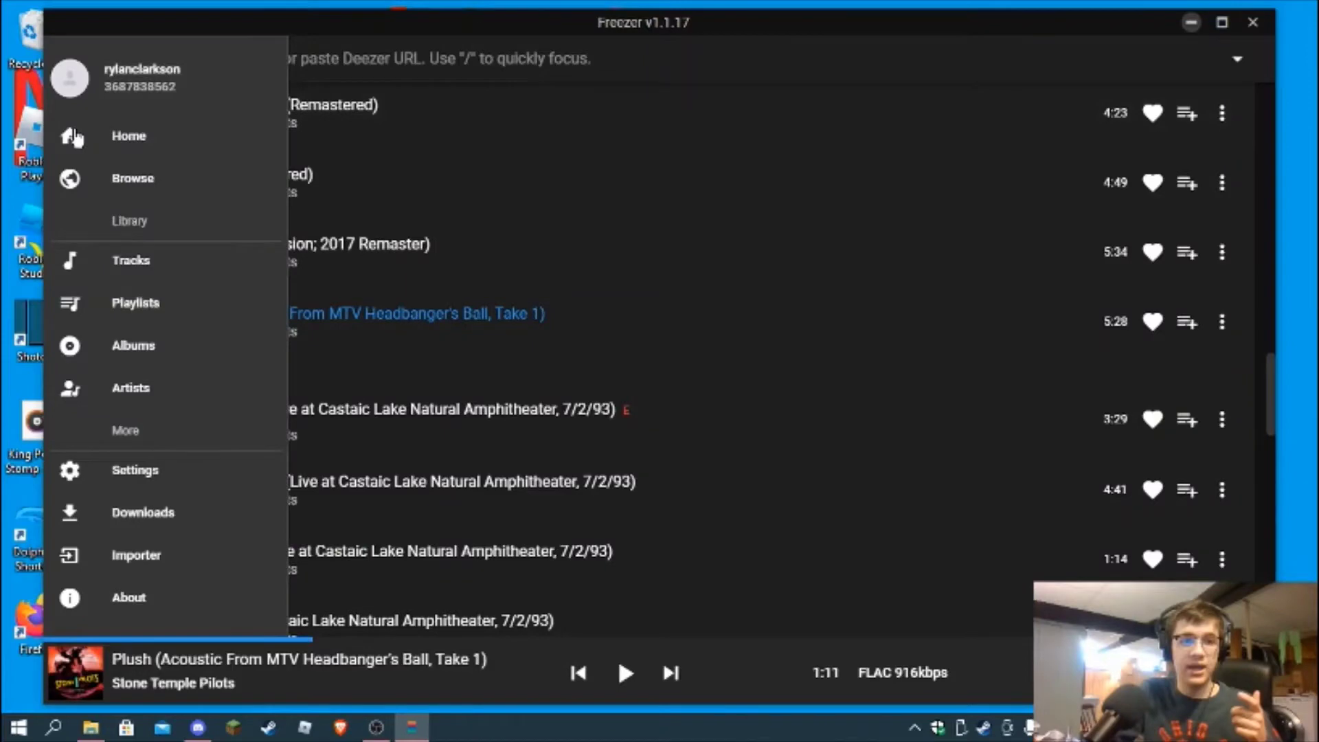
Go to the Home page and maximize the Freezer window
click(75, 137)
key(super+Up)
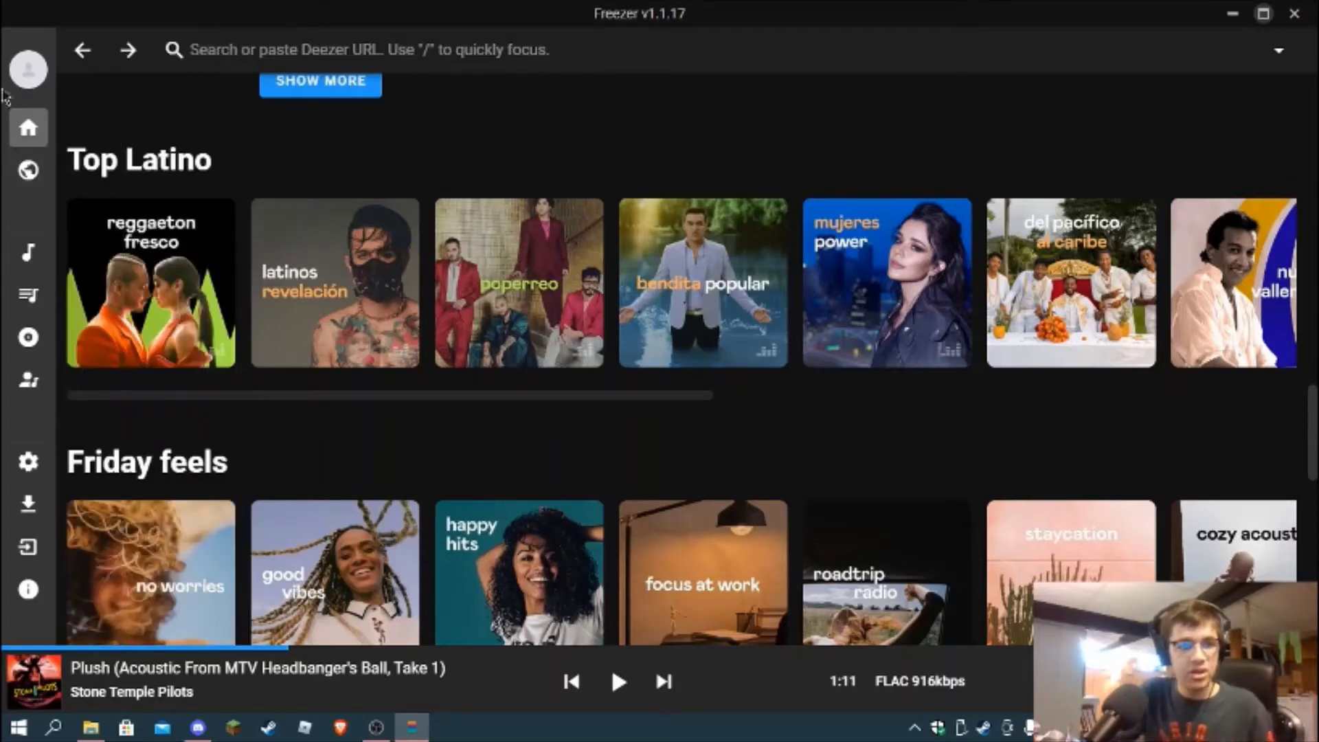
mouse_move(18, 74)
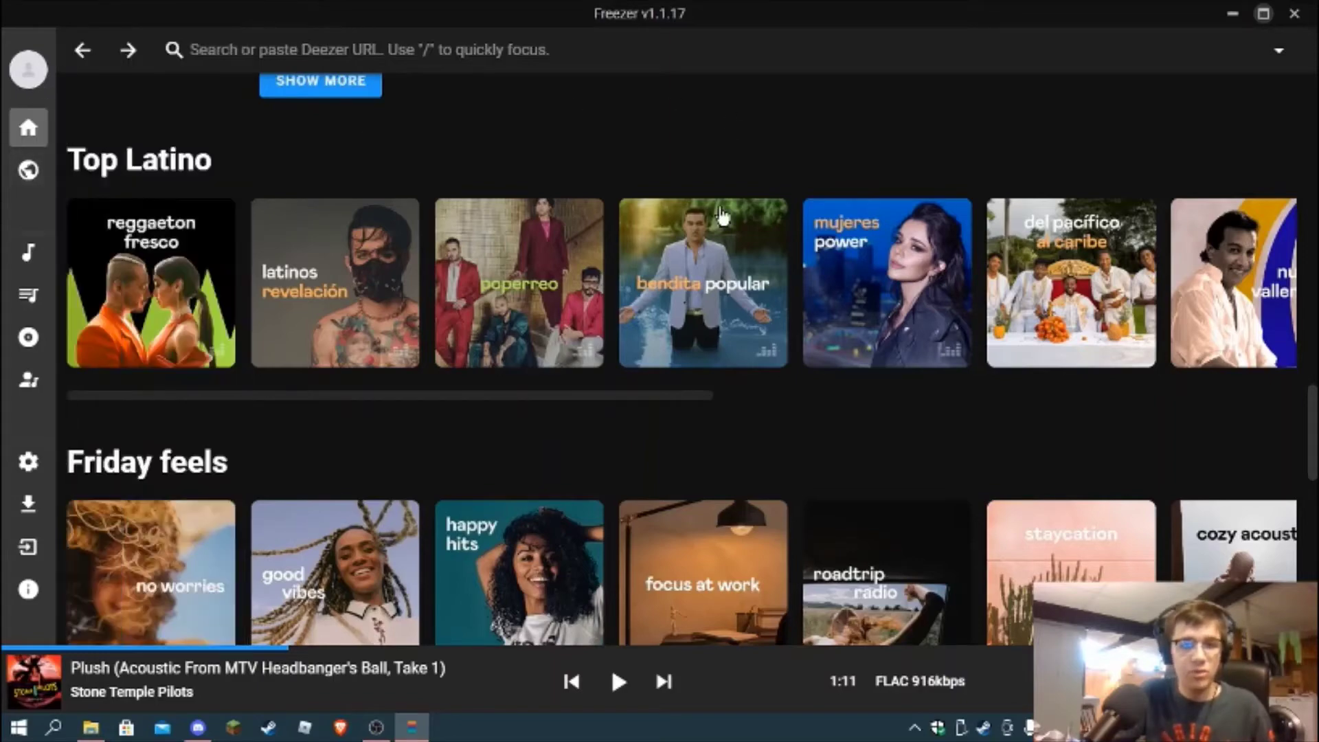
Scroll through the Home page recommendations, then switch to the Browse page
scroll(719, 282, down, 15)
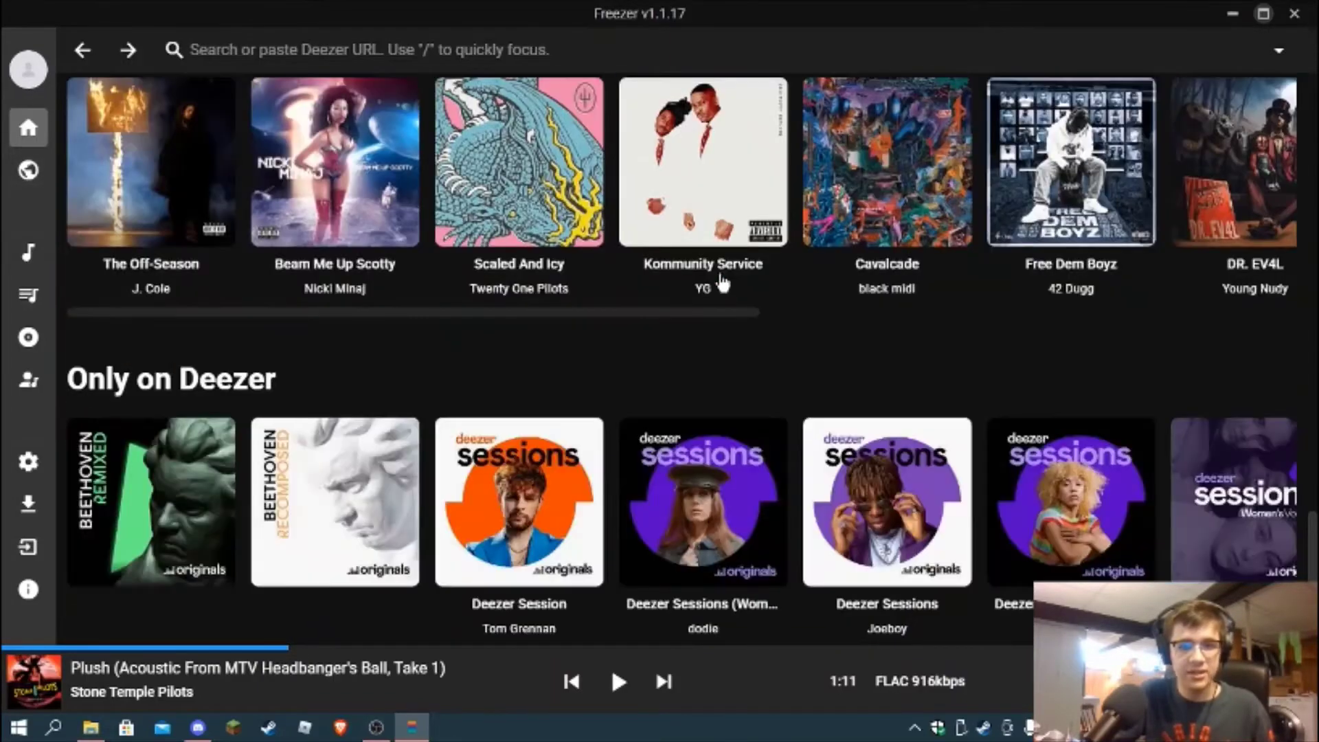
scroll(721, 282, up, 5)
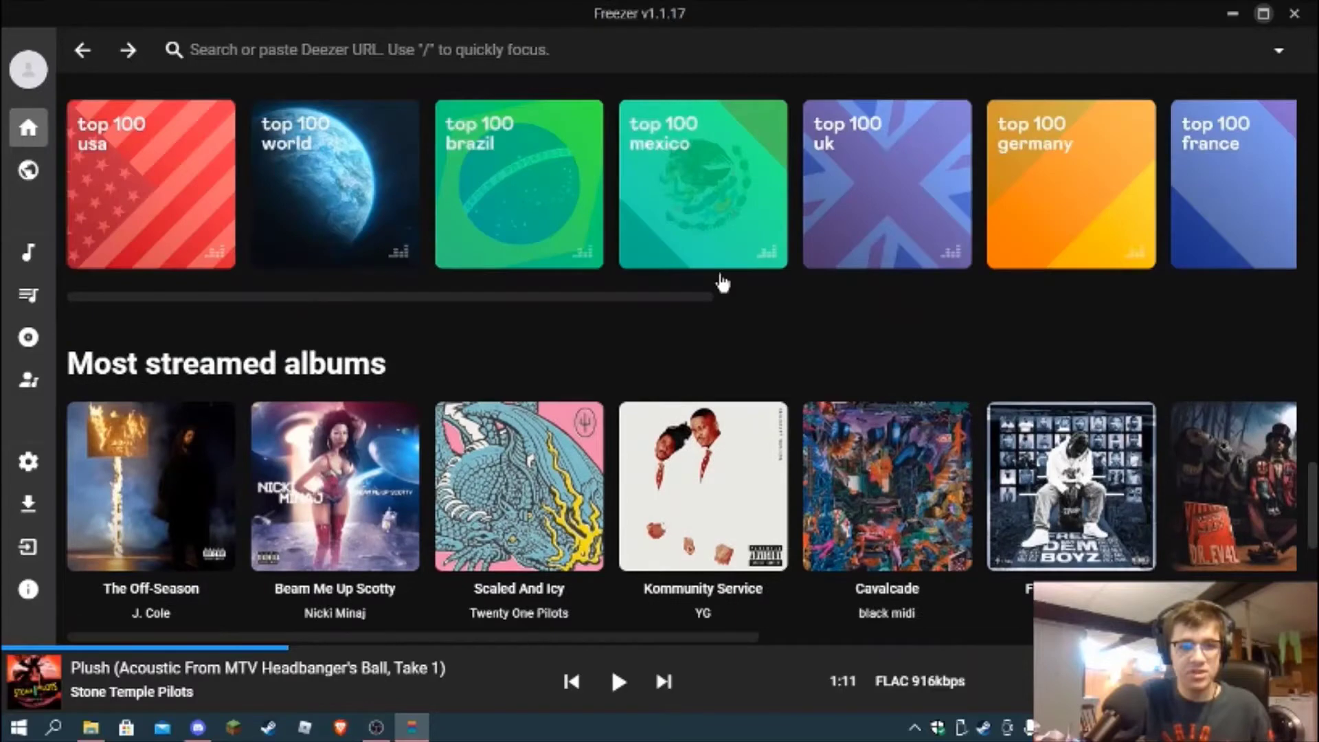
scroll(721, 281, up, 8)
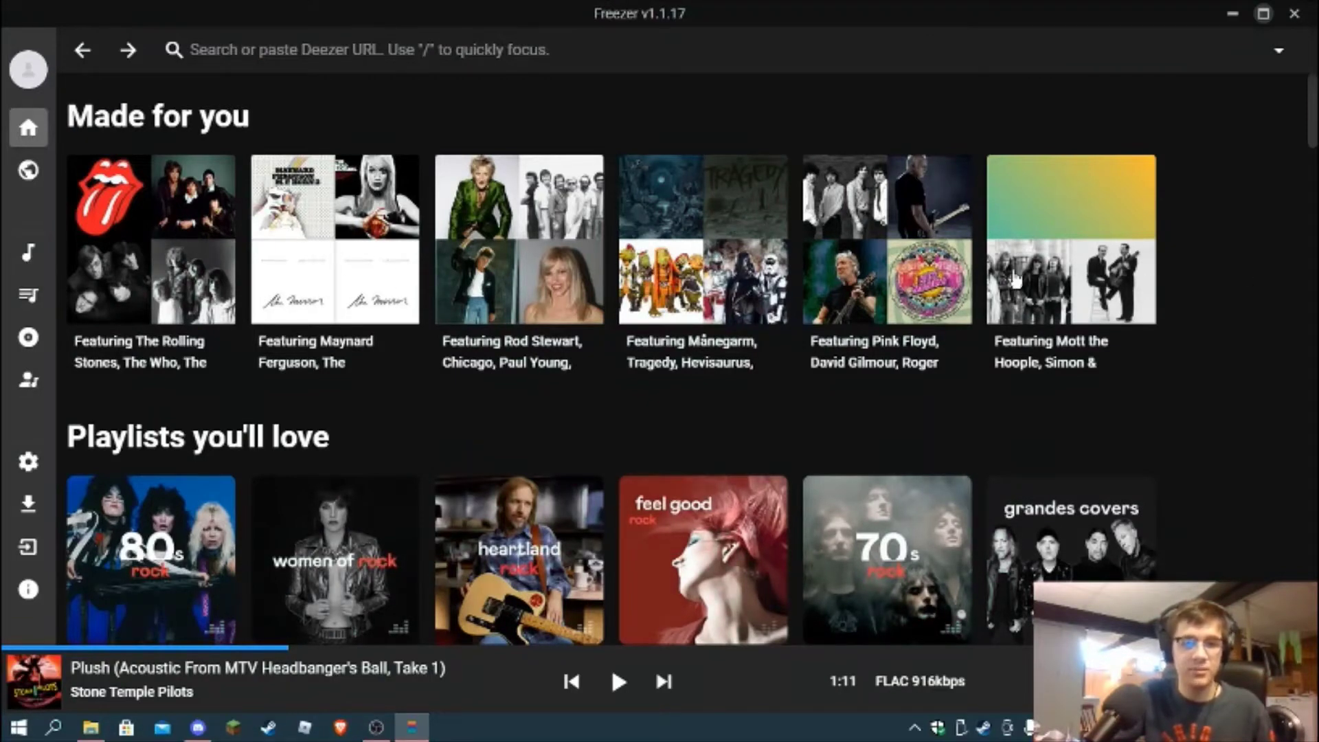
mouse_move(7, 246)
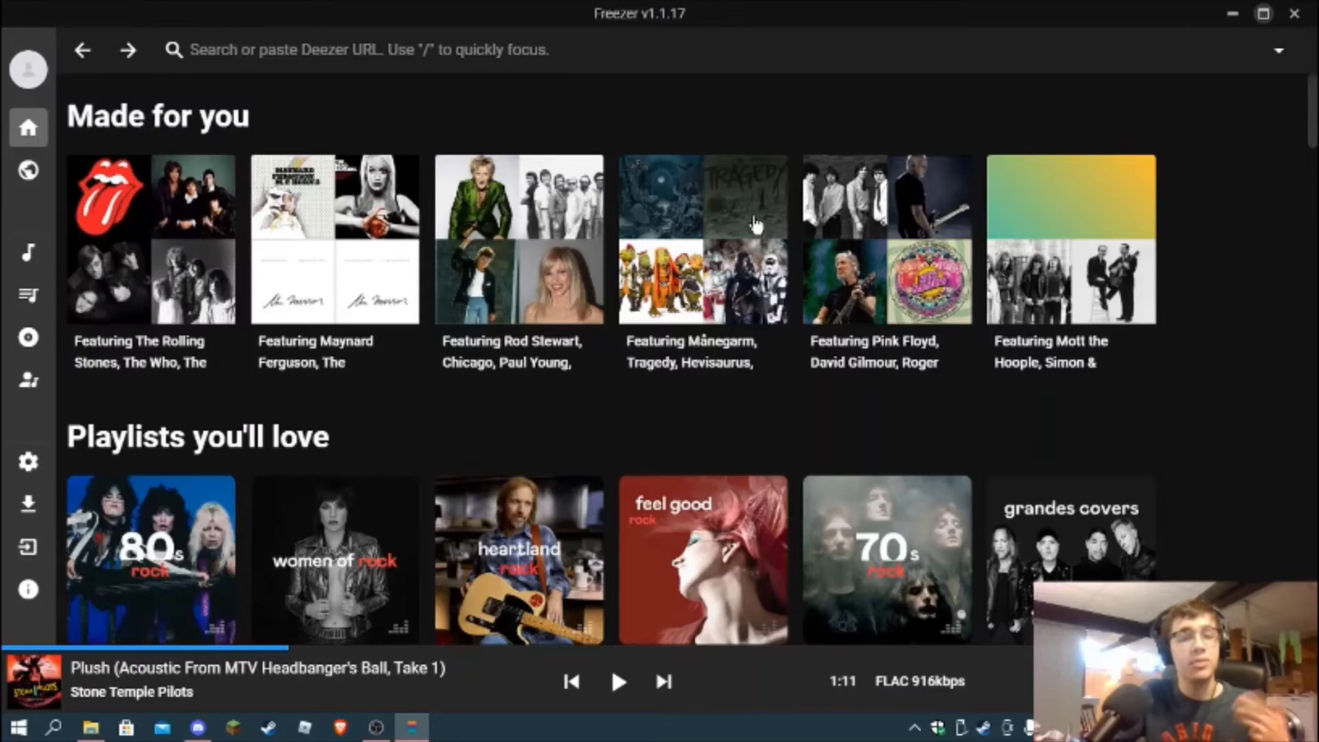
click(50, 185)
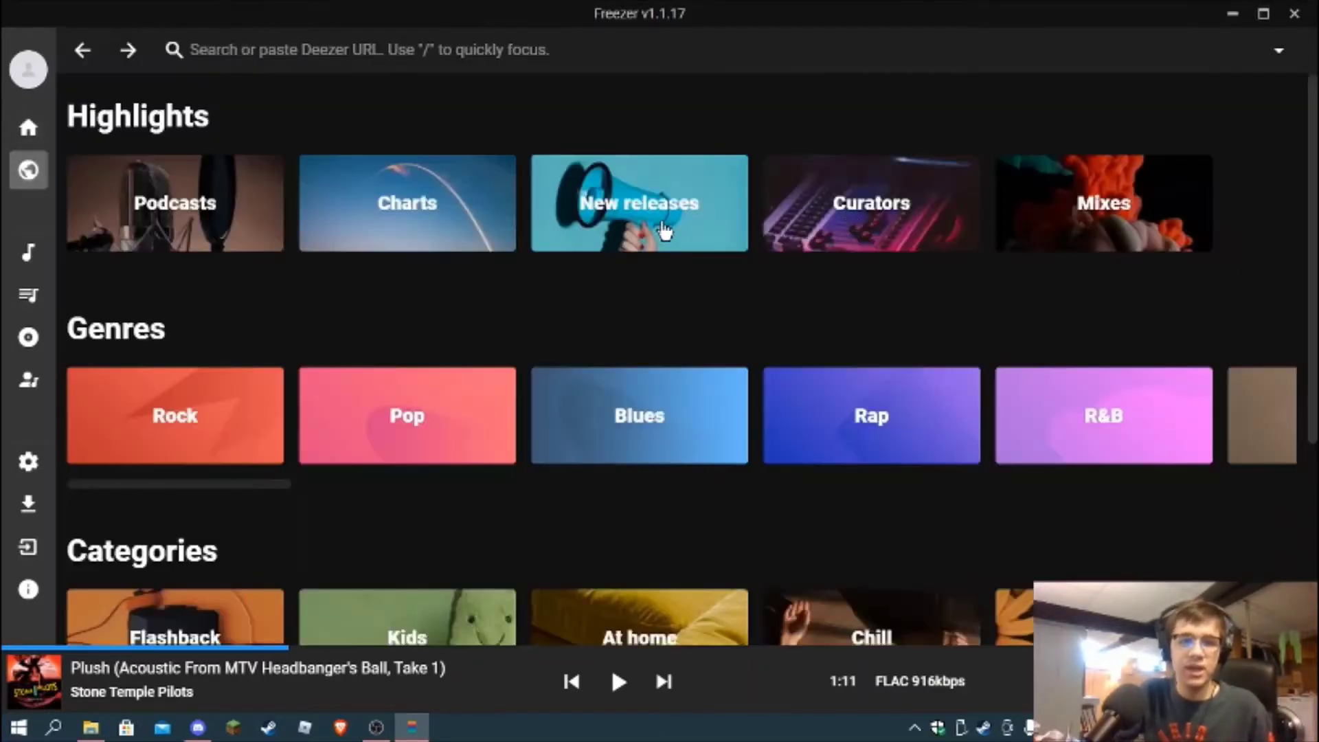
Scroll through the Browse page's highlights, genres and categories
scroll(664, 230, down, 1)
scroll(662, 236, down, 4)
scroll(662, 236, up, 5)
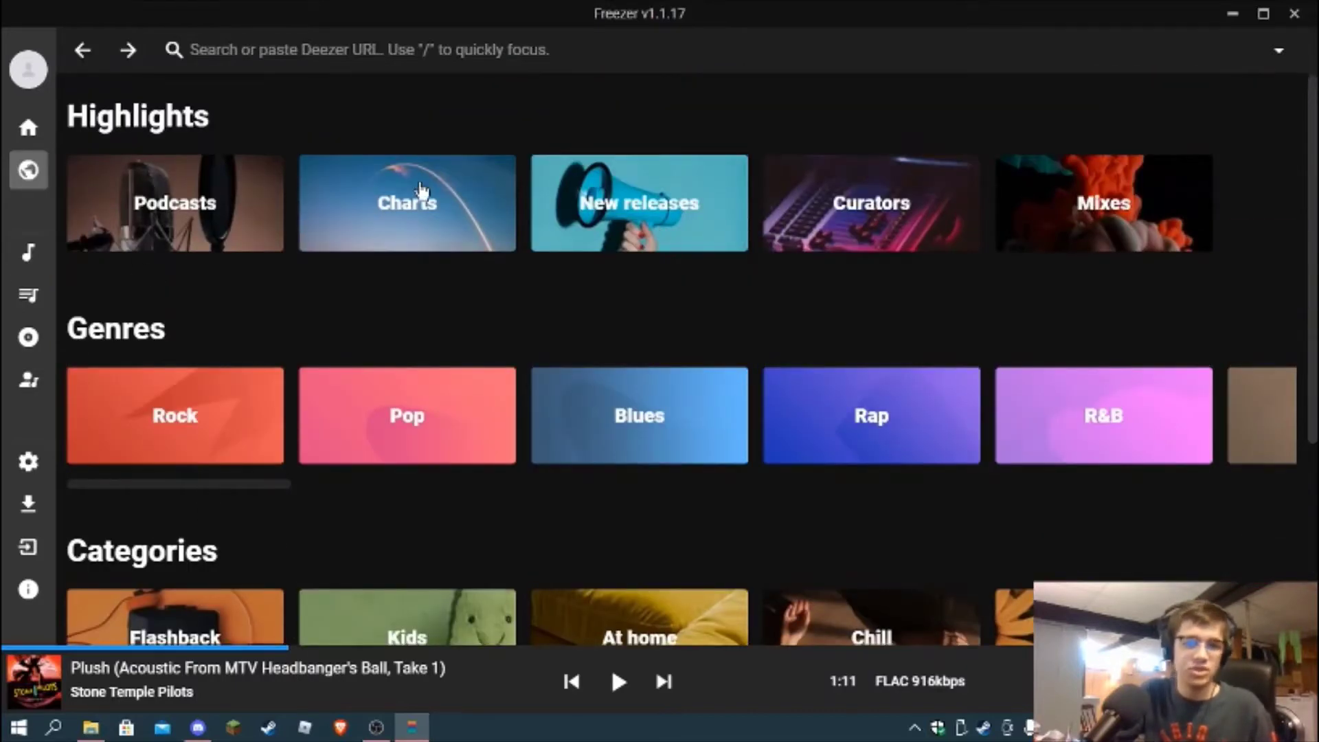
drag(183, 488, 127, 499)
scroll(651, 542, down, 5)
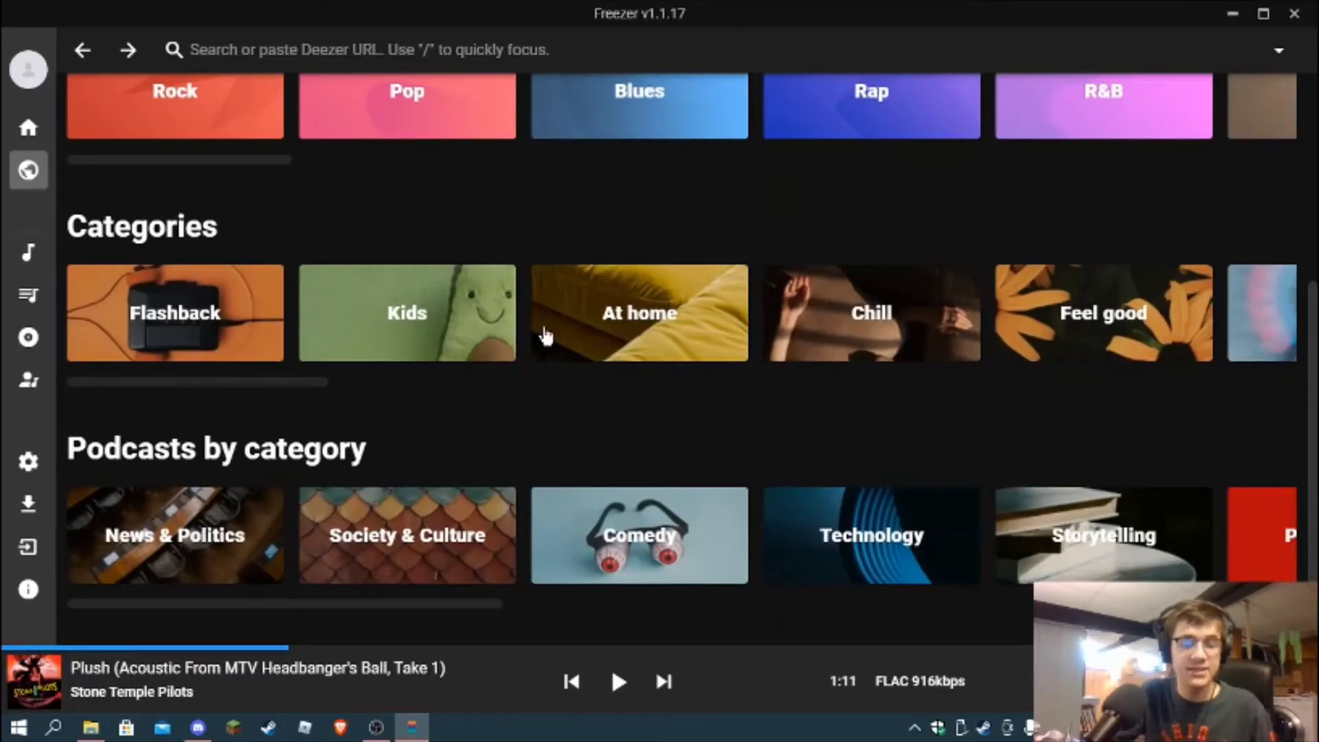
Expand the sidebar and open Library > Tracks, which lists 0 tracks
mouse_move(25, 260)
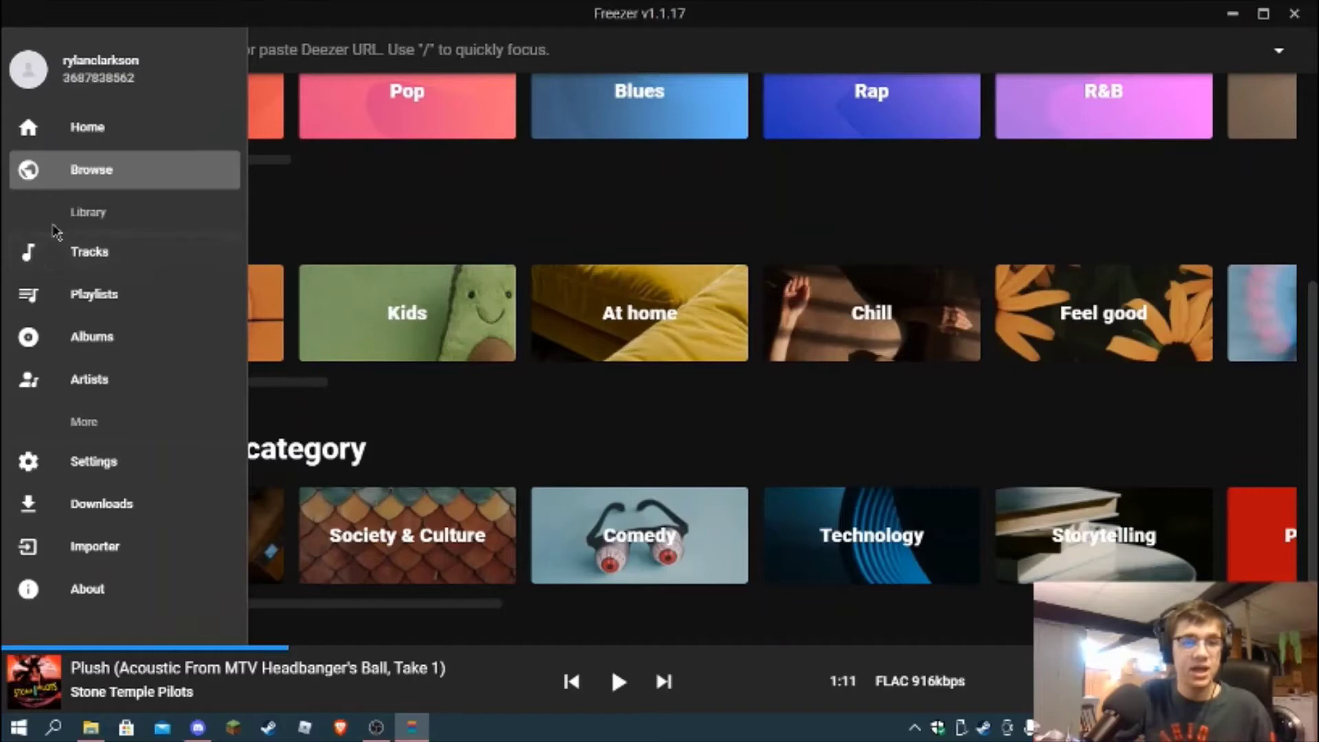
double_click(92, 214)
click(154, 217)
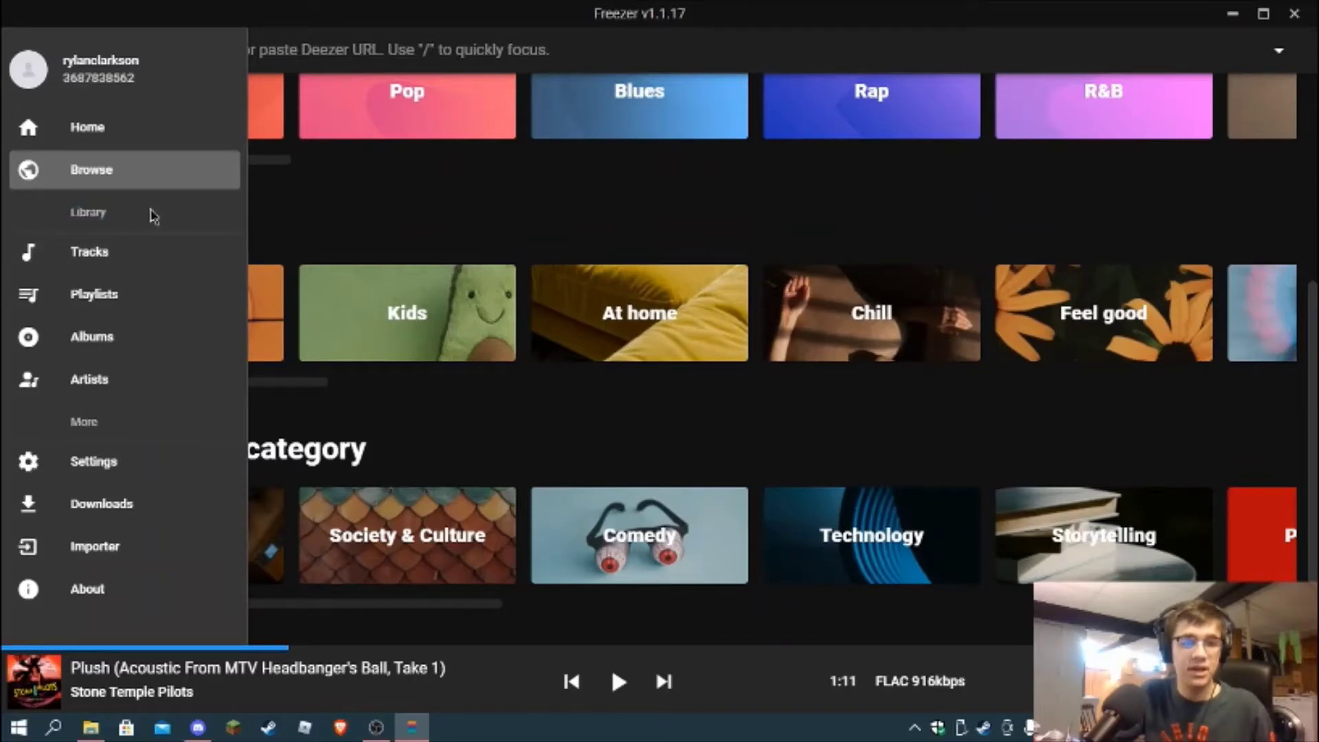
double_click(96, 215)
click(194, 218)
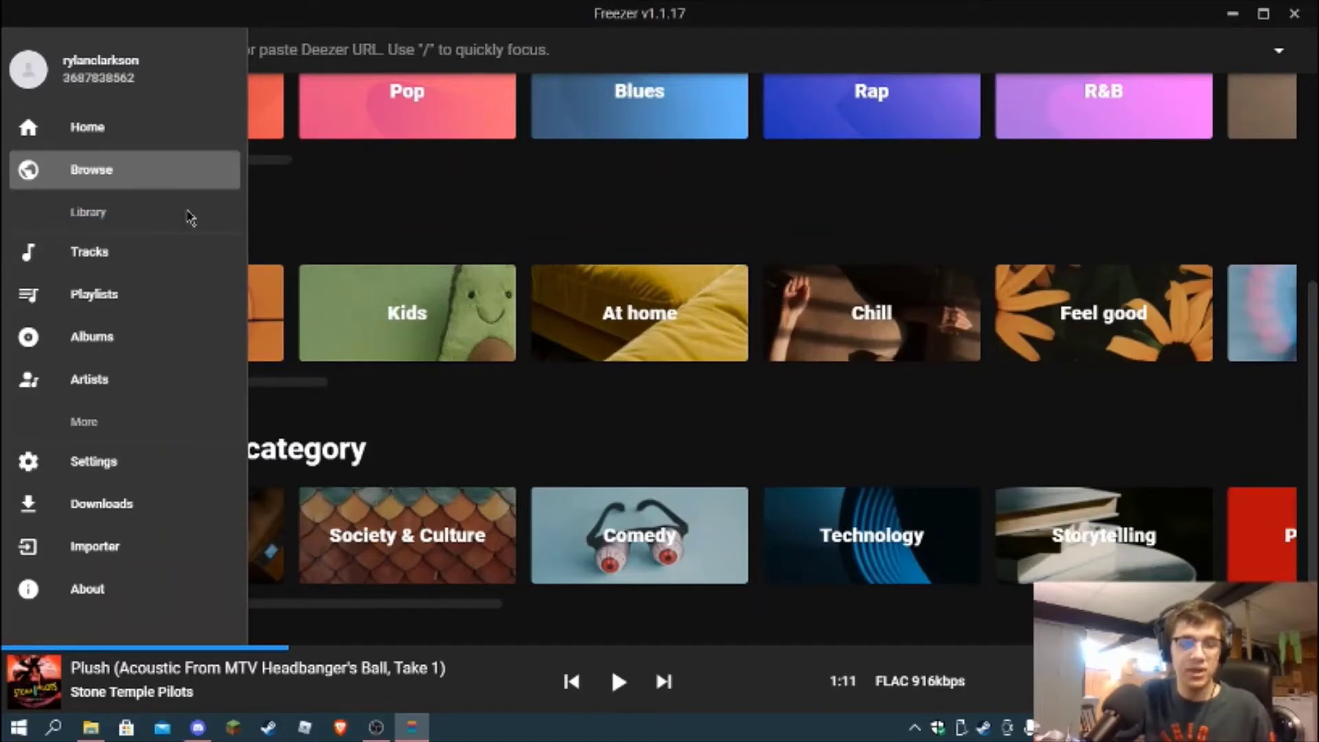
click(90, 254)
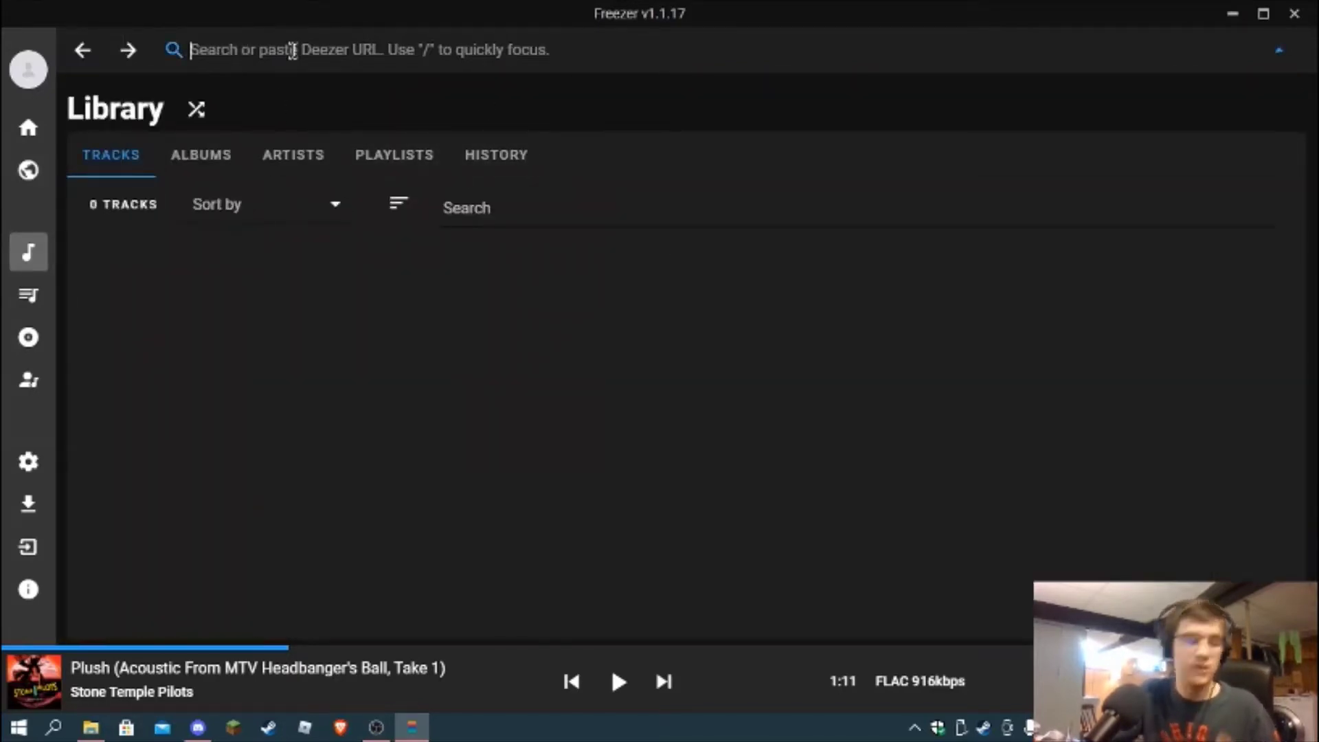
Search for 'us and them' and scroll through the results
text(us a)
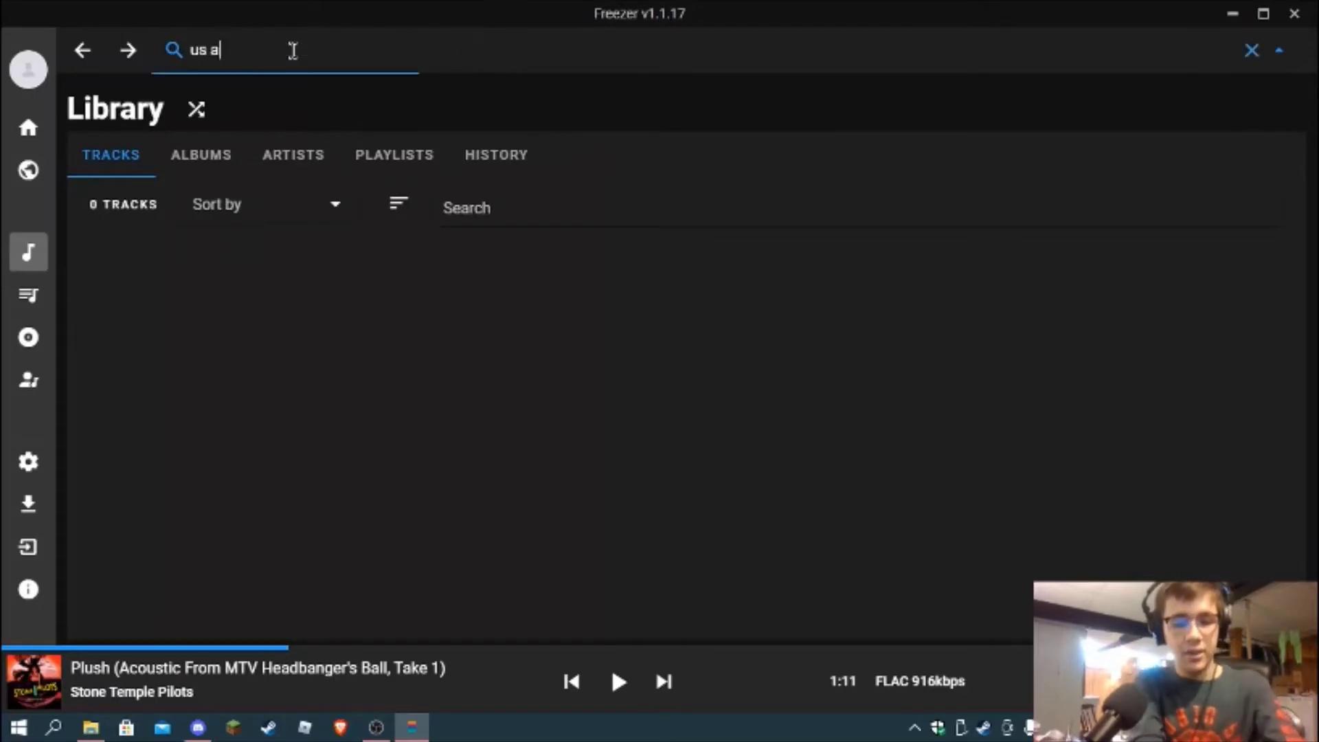
text(nd them)
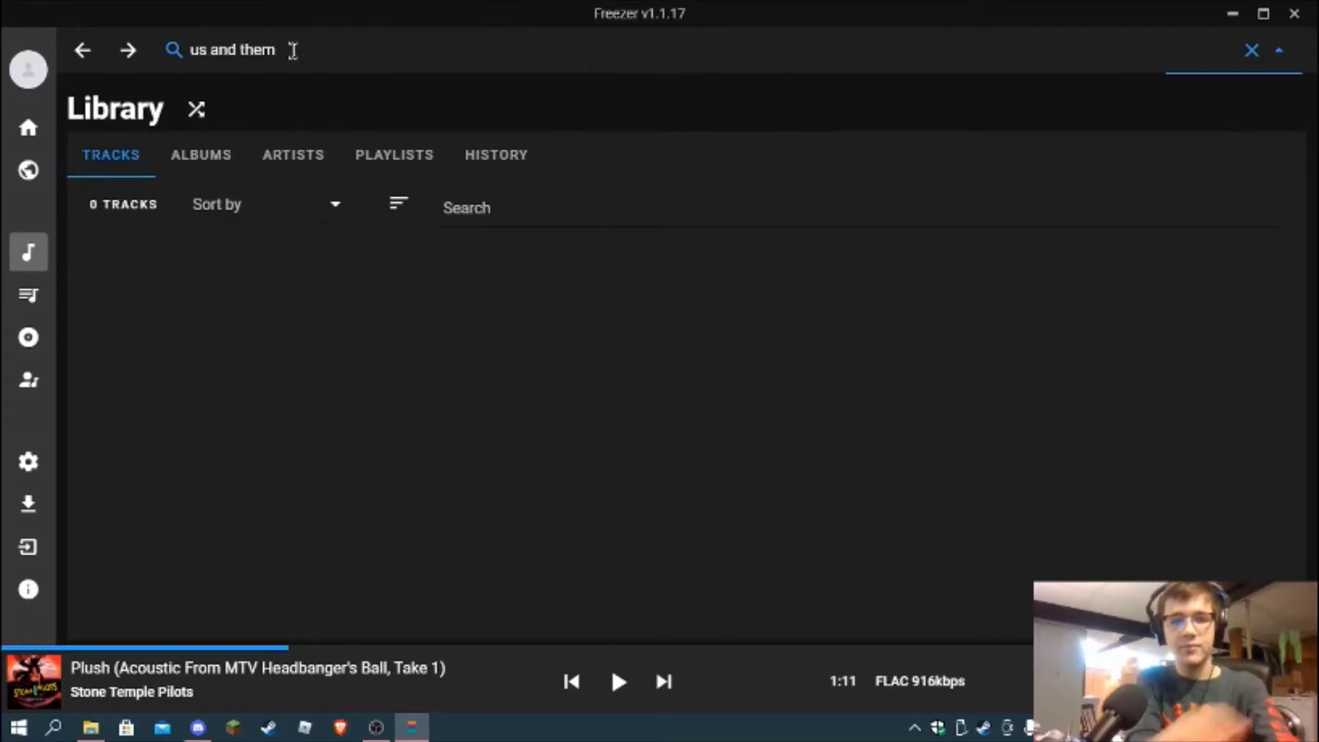
key(Return)
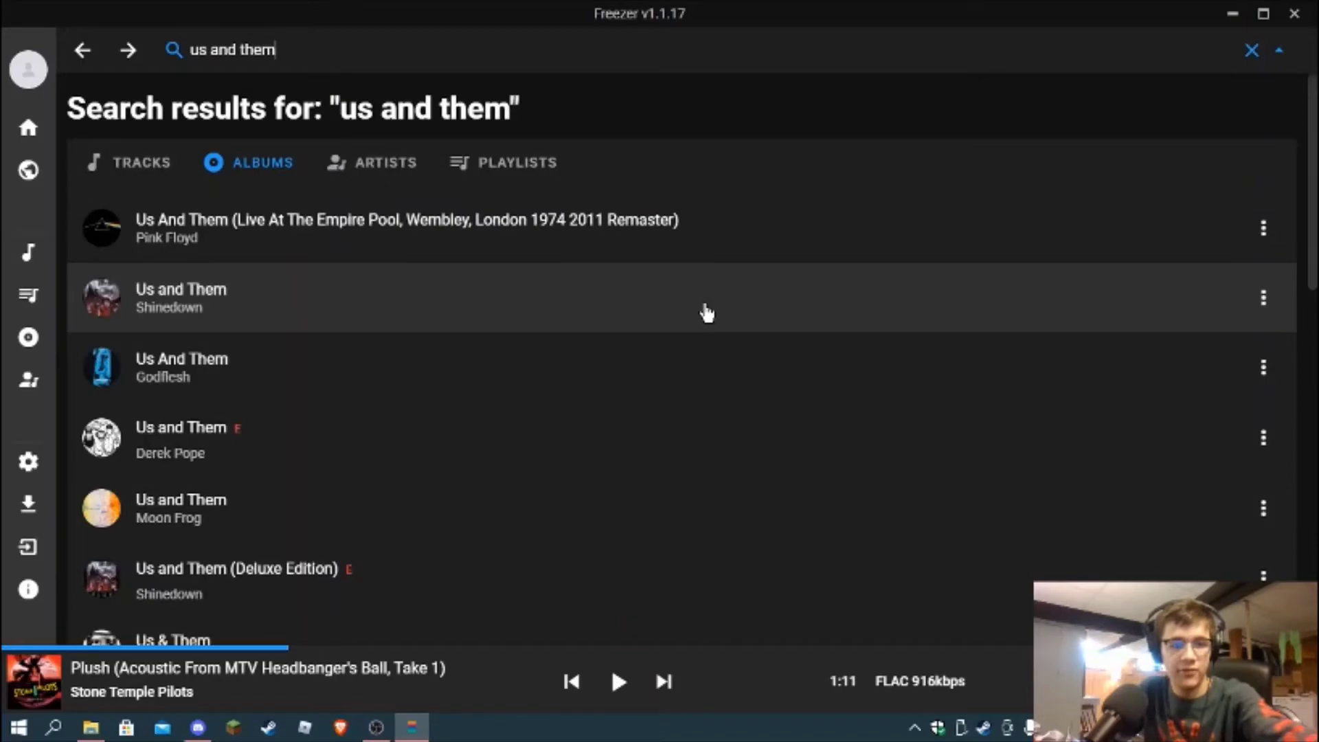
scroll(706, 312, down, 7)
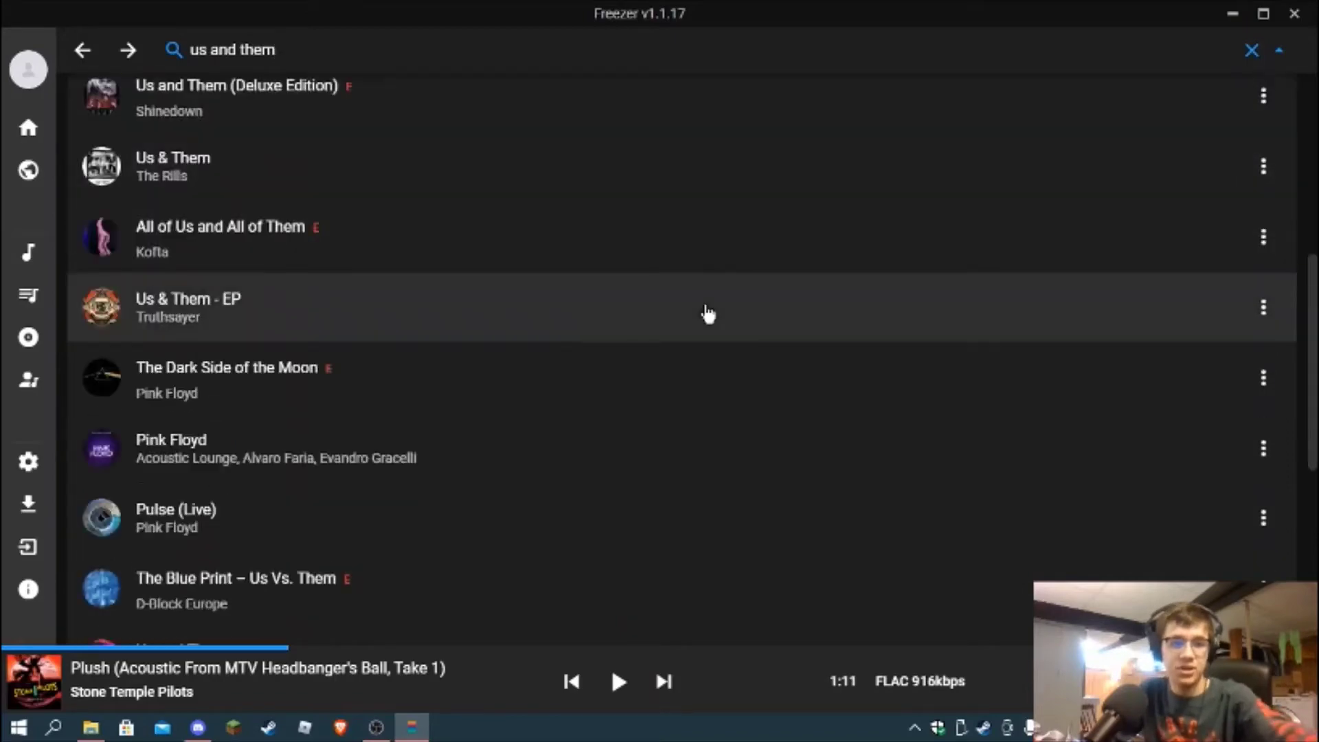
scroll(707, 314, up, 7)
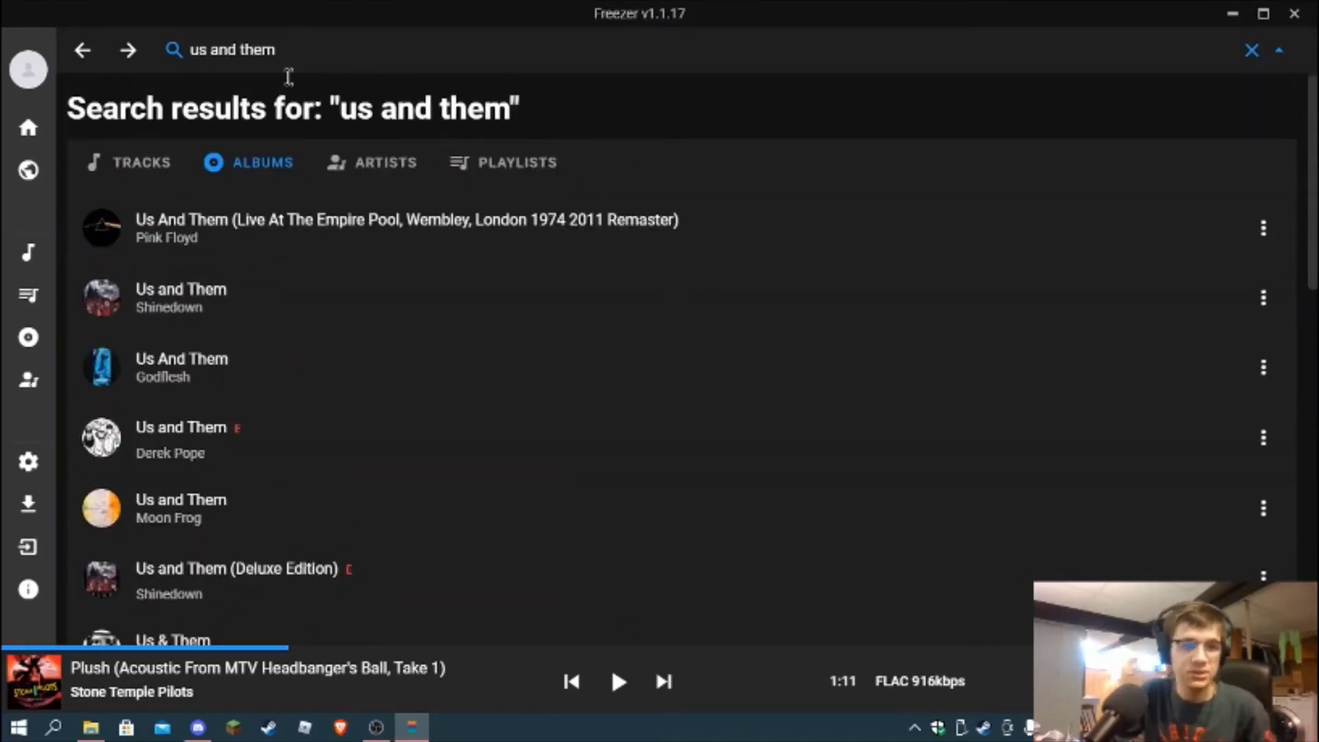
Step through the library's Playlists and Albums, ending on the Artists tab
mouse_move(27, 254)
click(80, 302)
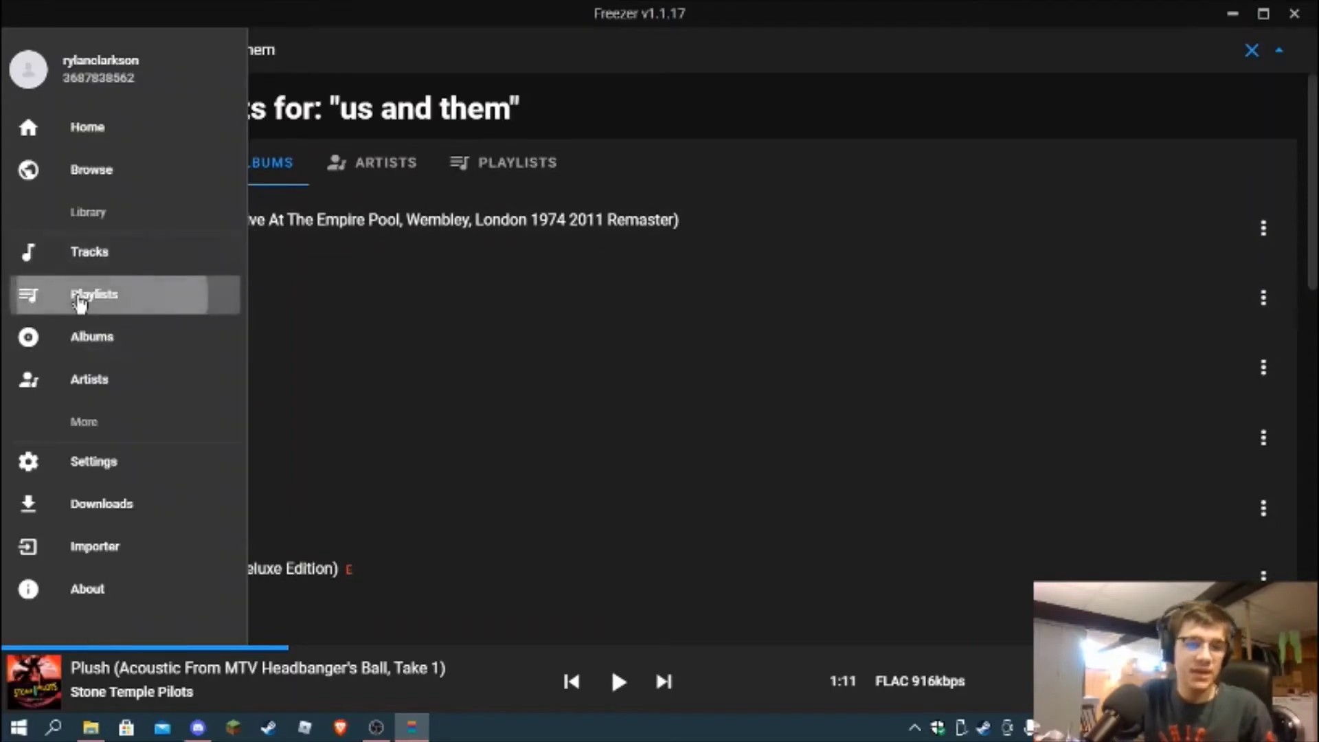
click(27, 337)
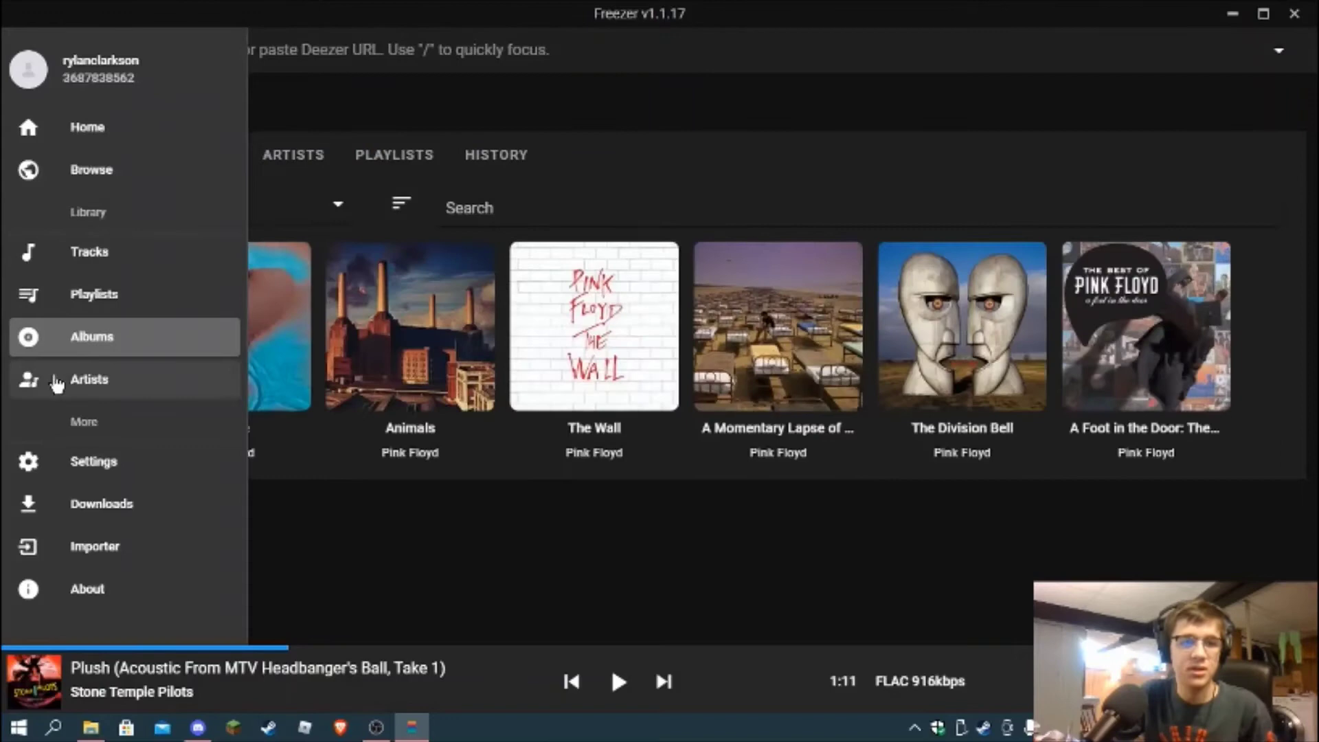
click(158, 382)
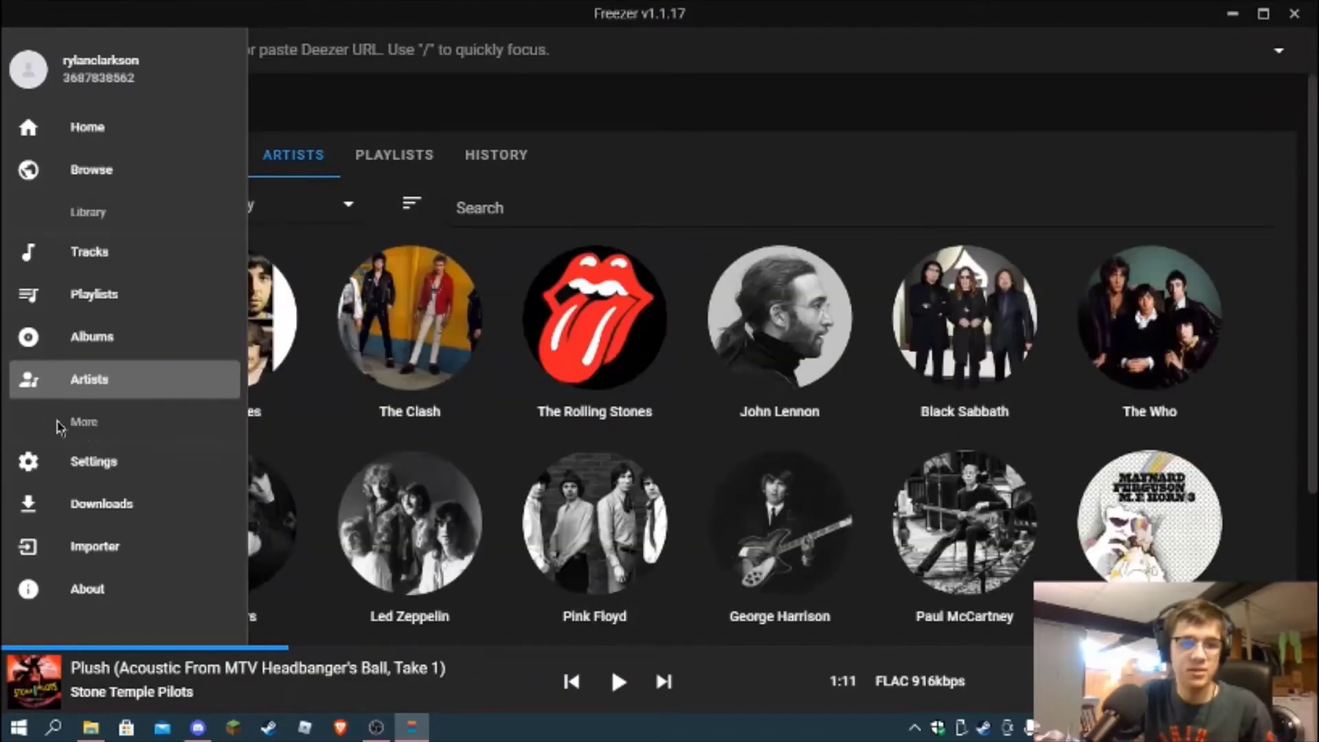
Open Settings and keep the streaming quality at FLAC ~1441kbps
click(112, 462)
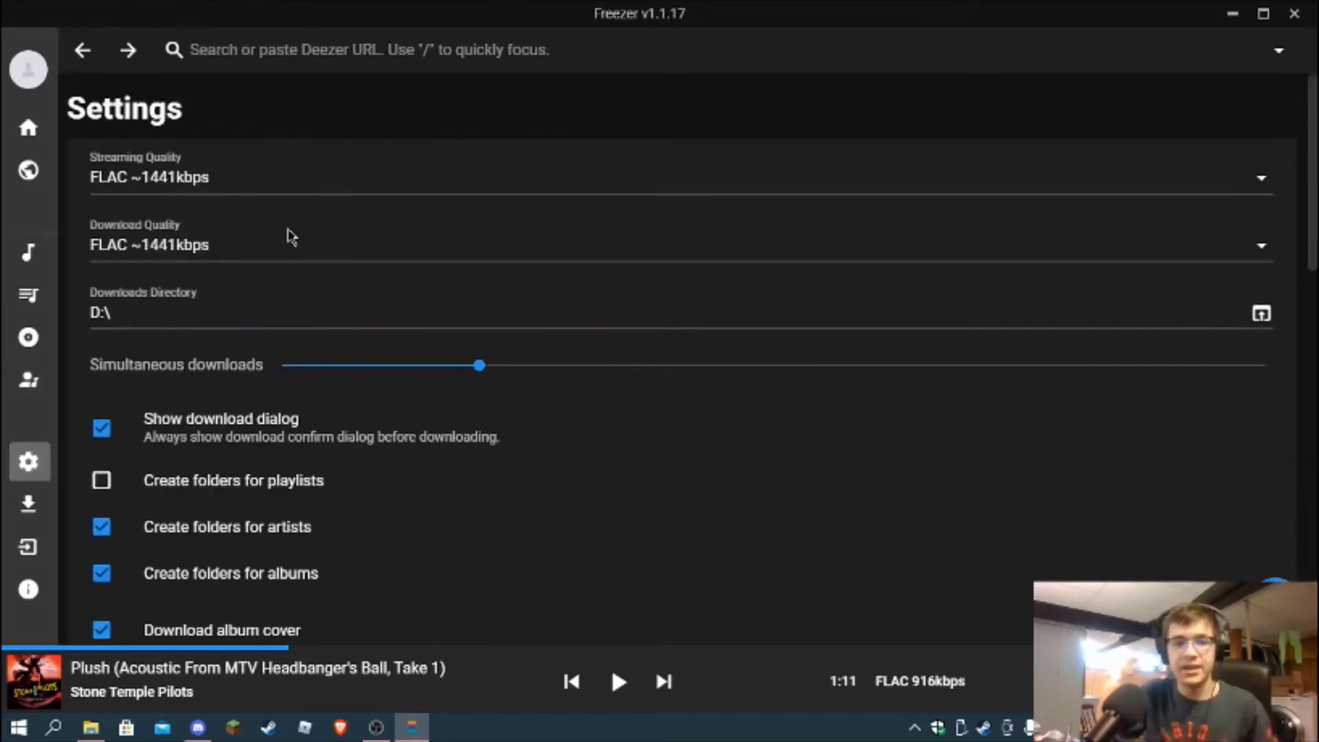
click(217, 180)
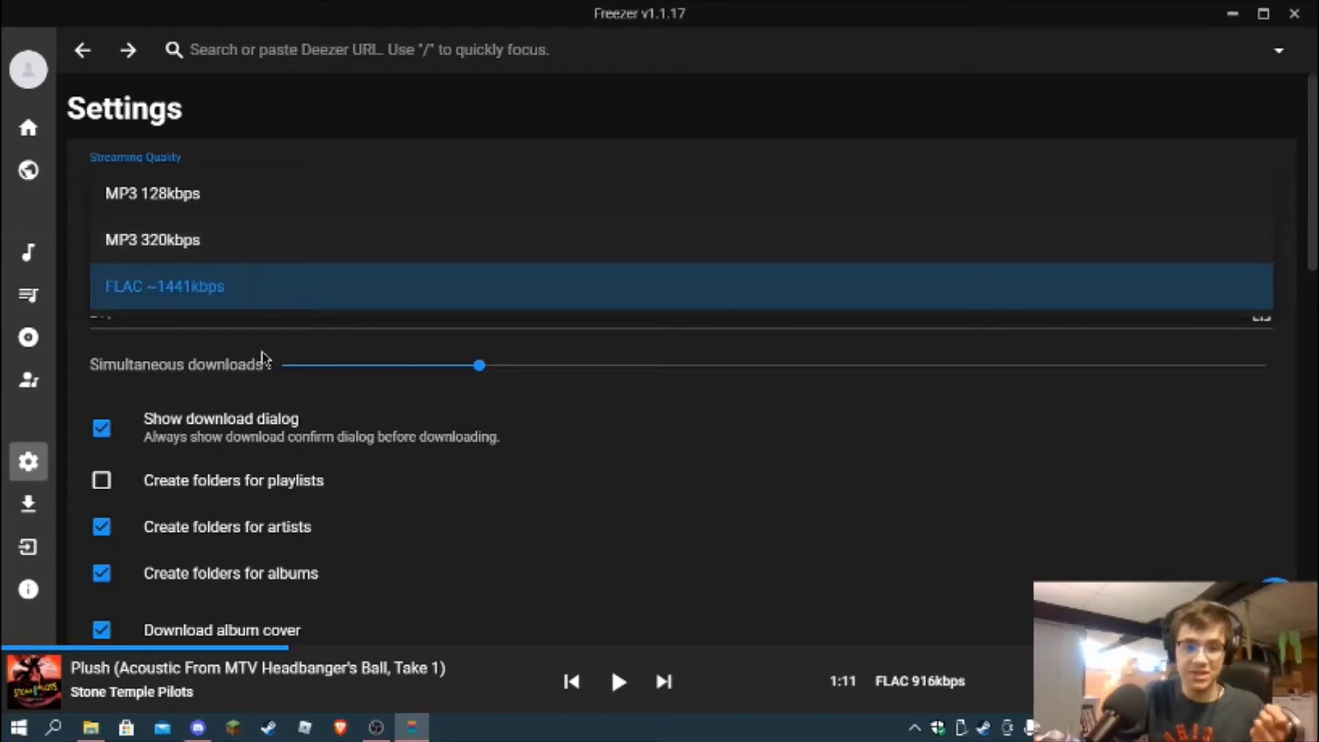
click(75, 274)
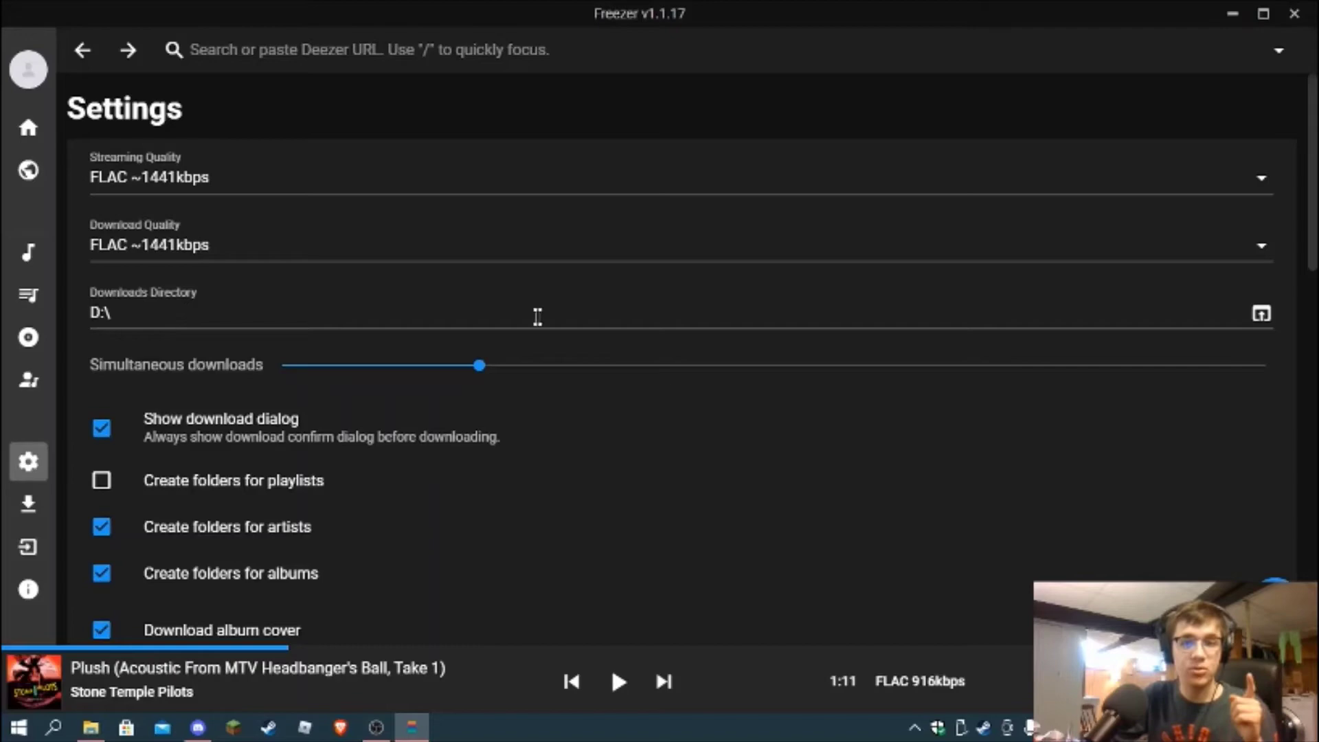
Scroll the settings and check the Simultaneous downloads slider value
scroll(610, 312, down, 7)
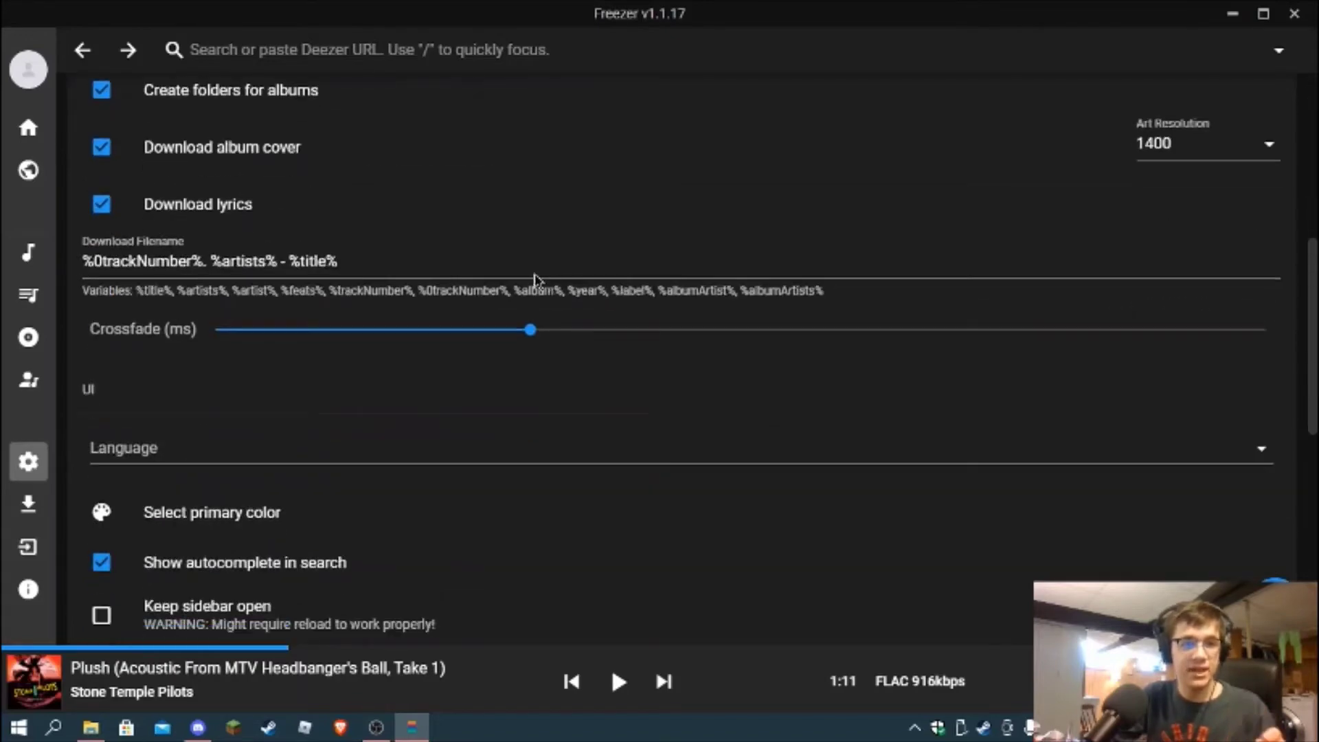
scroll(522, 278, up, 7)
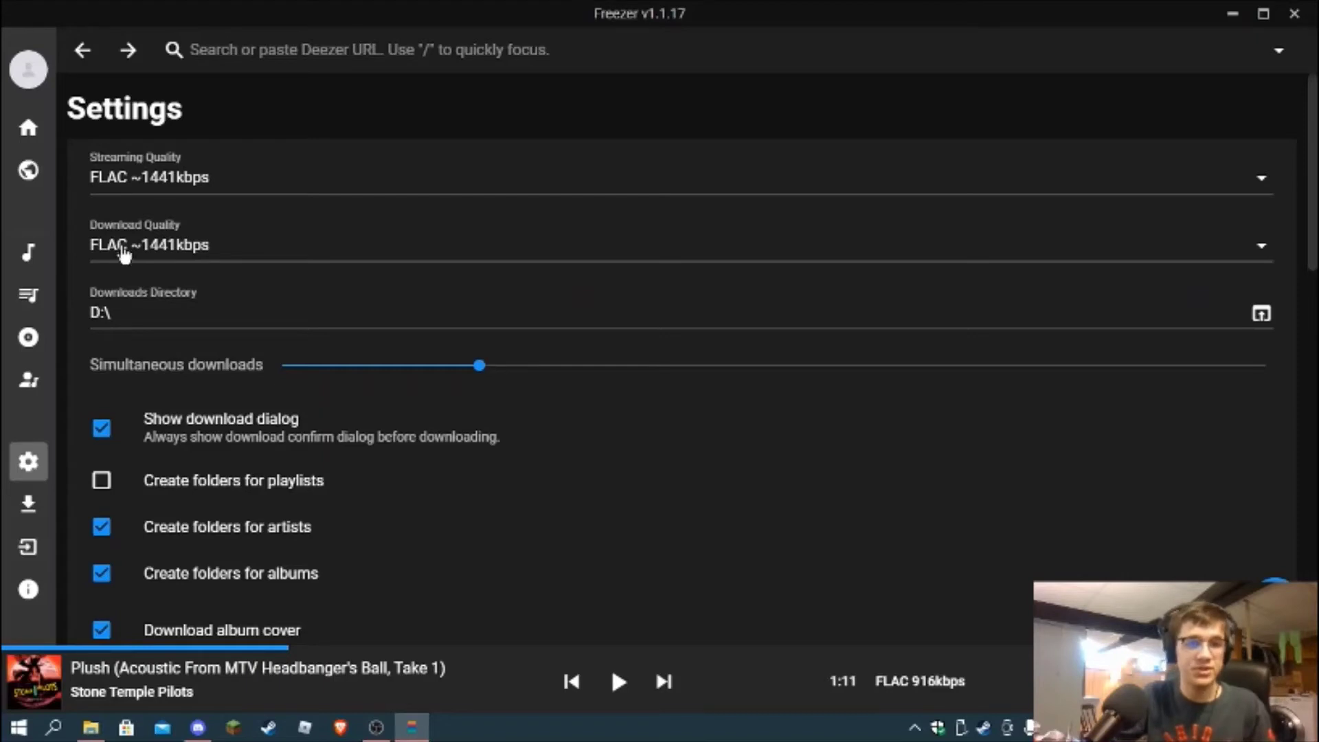
click(481, 367)
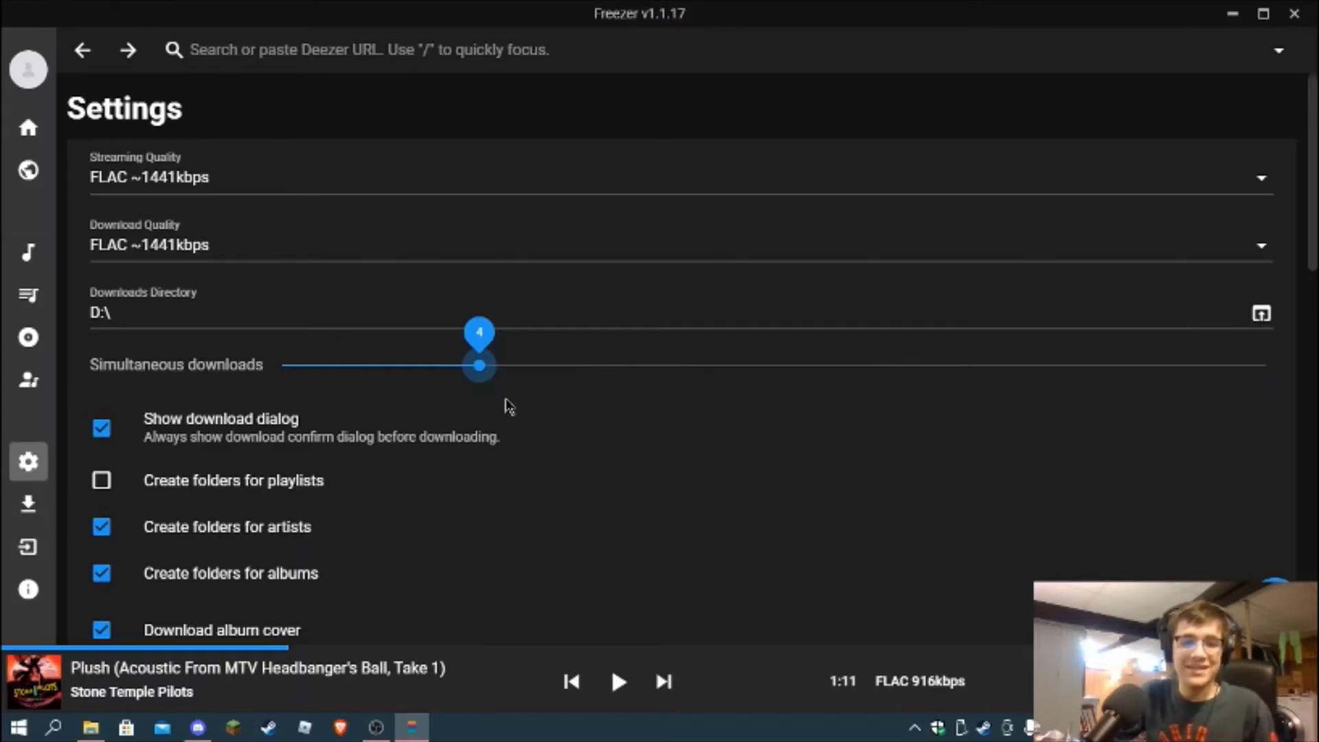
scroll(511, 391, down, 4)
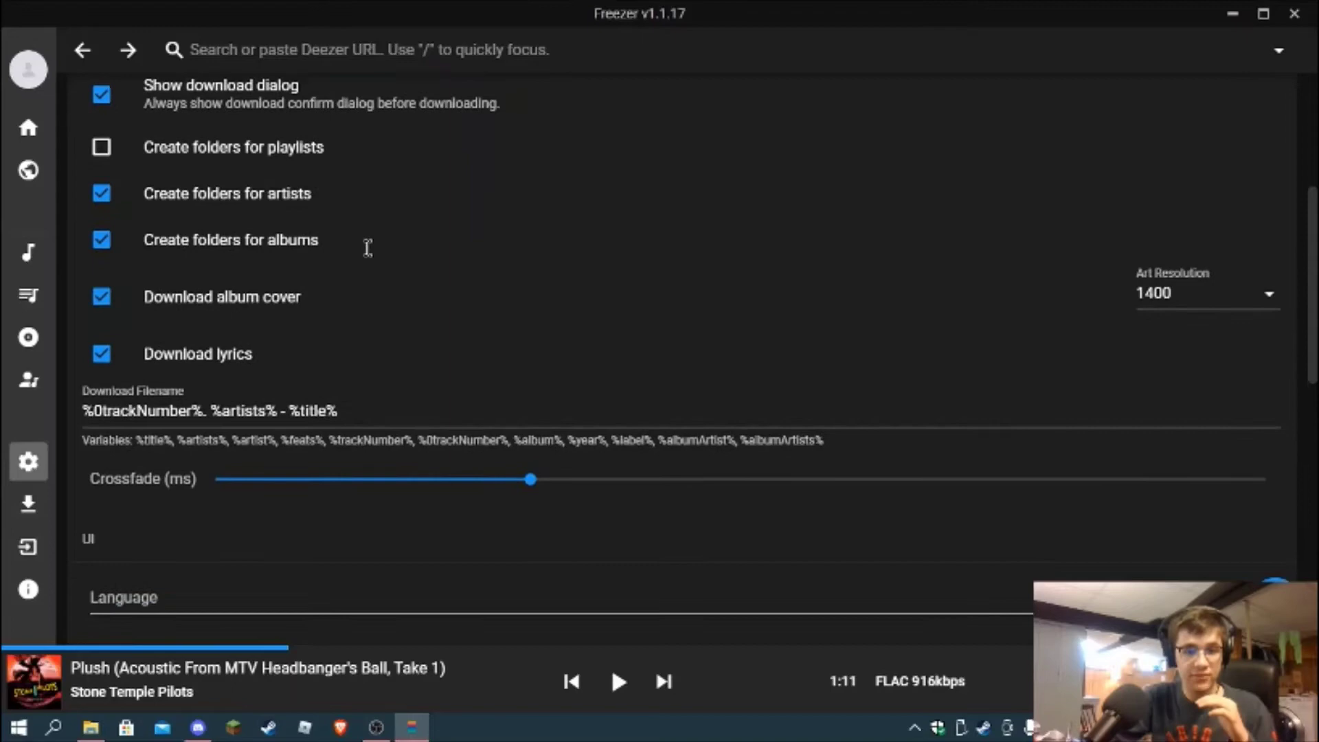
Scroll the remaining settings down to LOGOUT, then open Downloads with its empty queue
scroll(367, 247, down, 2)
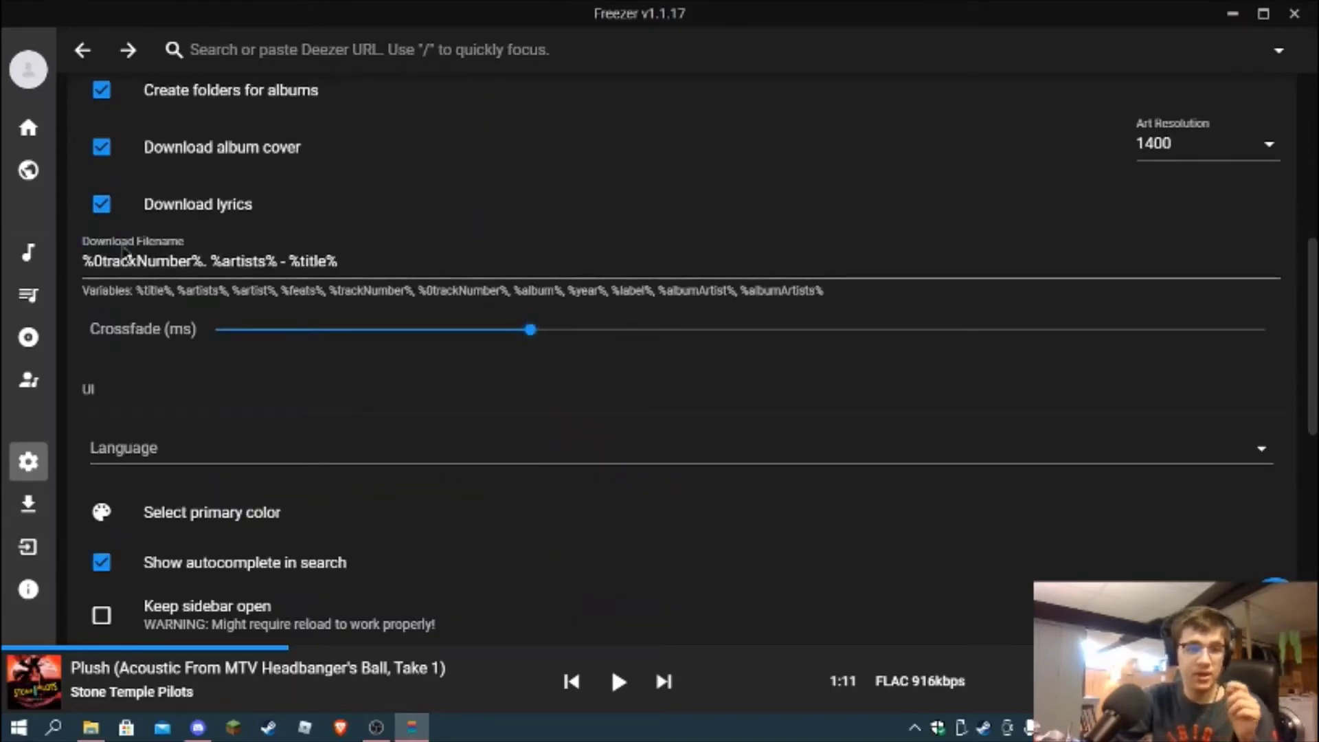
scroll(307, 268, down, 4)
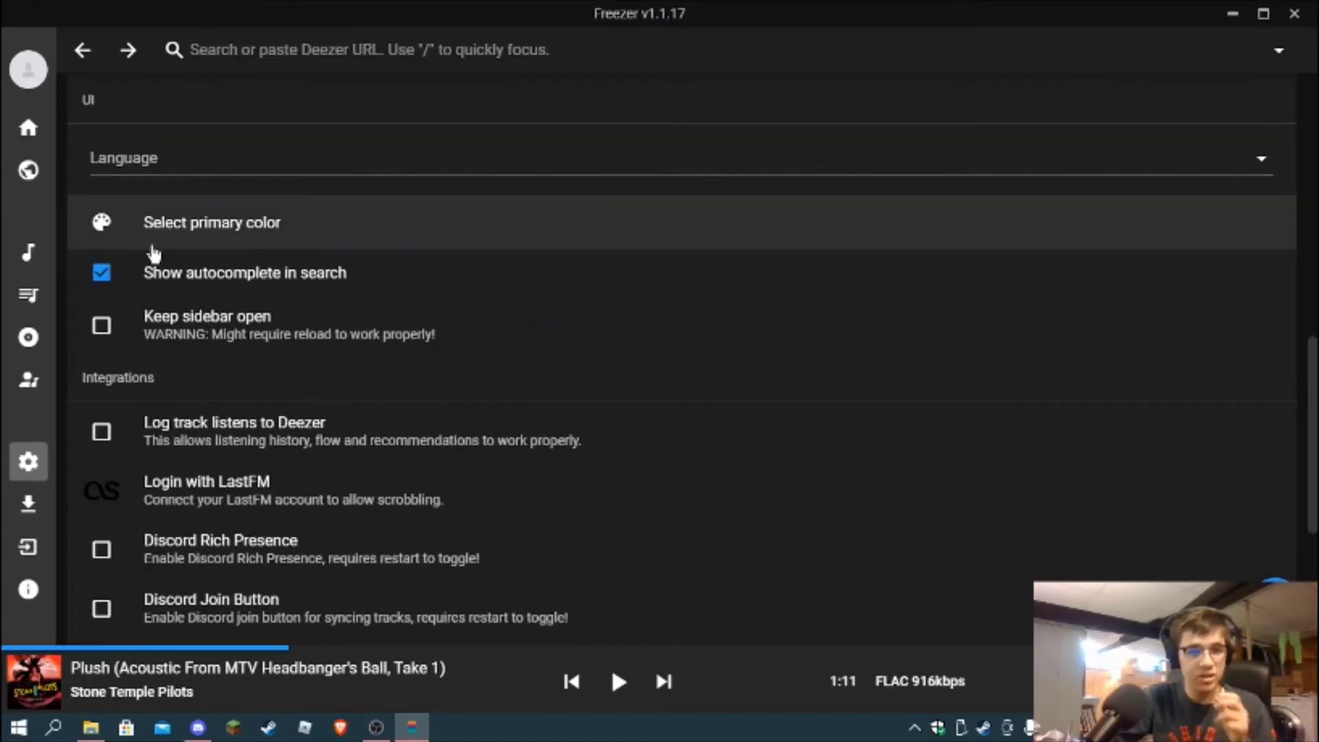
scroll(153, 275, down, 4)
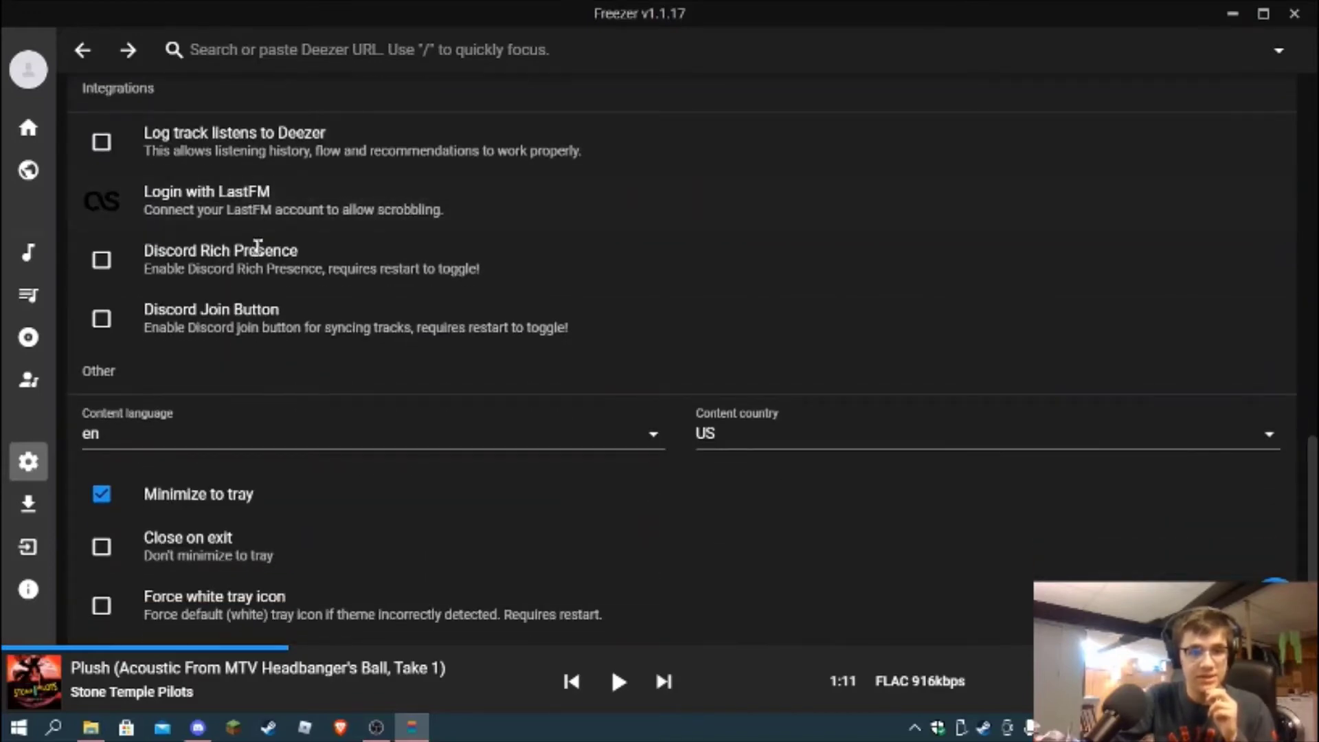
scroll(256, 294, down, 1)
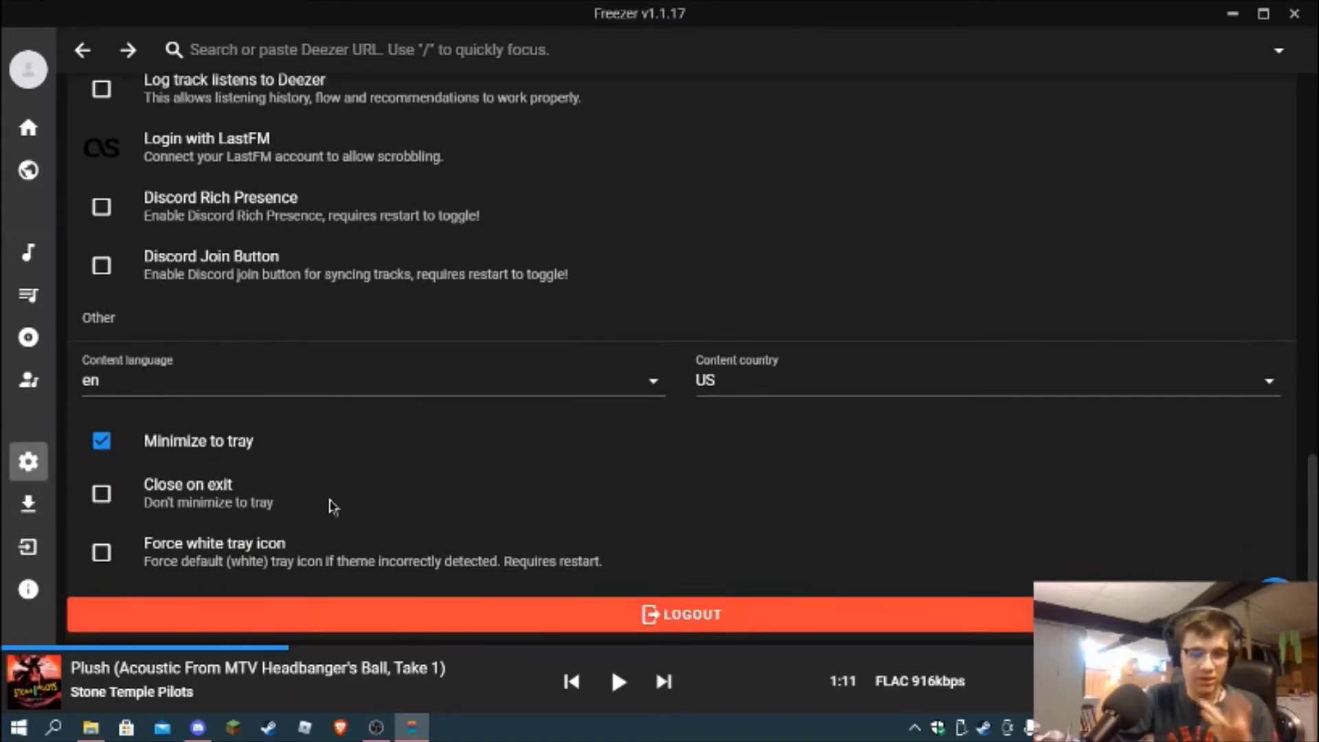
click(27, 512)
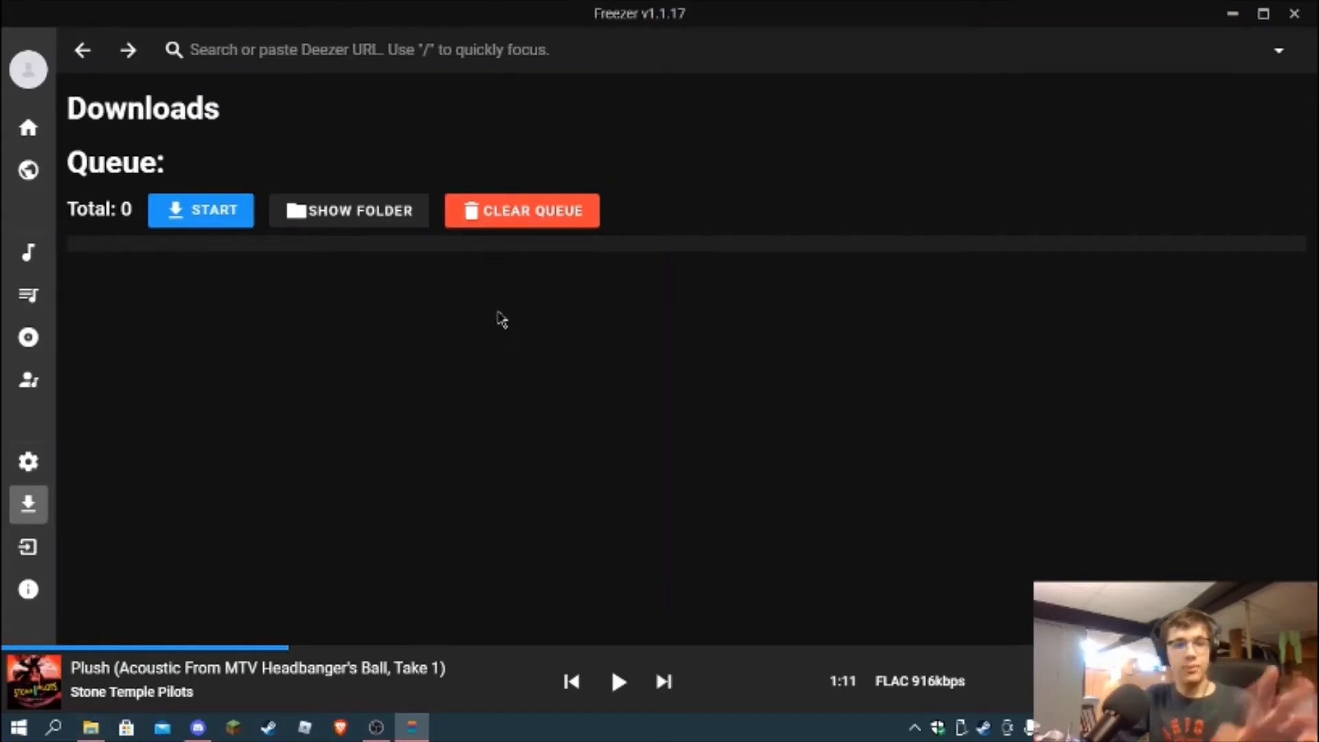
Open the Importer page from the expanded sidebar drawer
mouse_move(51, 292)
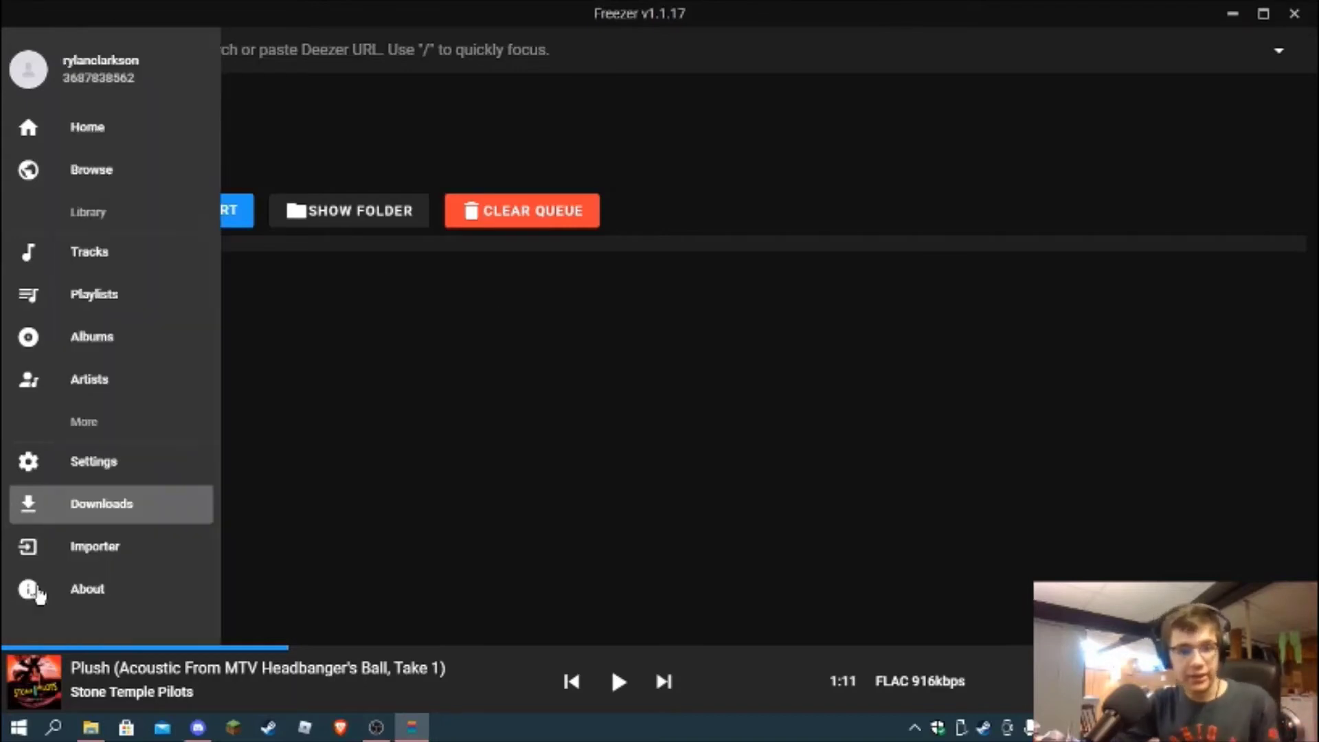
click(58, 553)
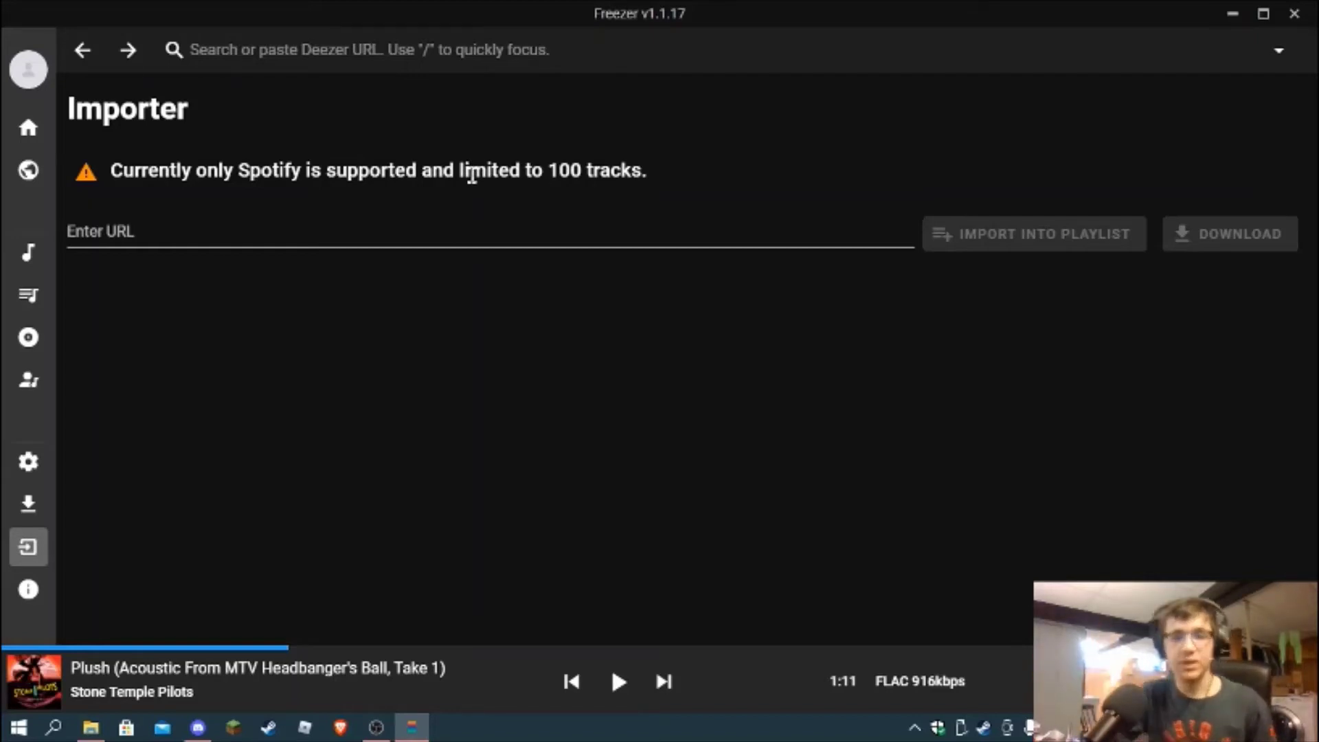
Open About (v1.1.17), scroll down to the Credits, then back to the top
mouse_move(41, 237)
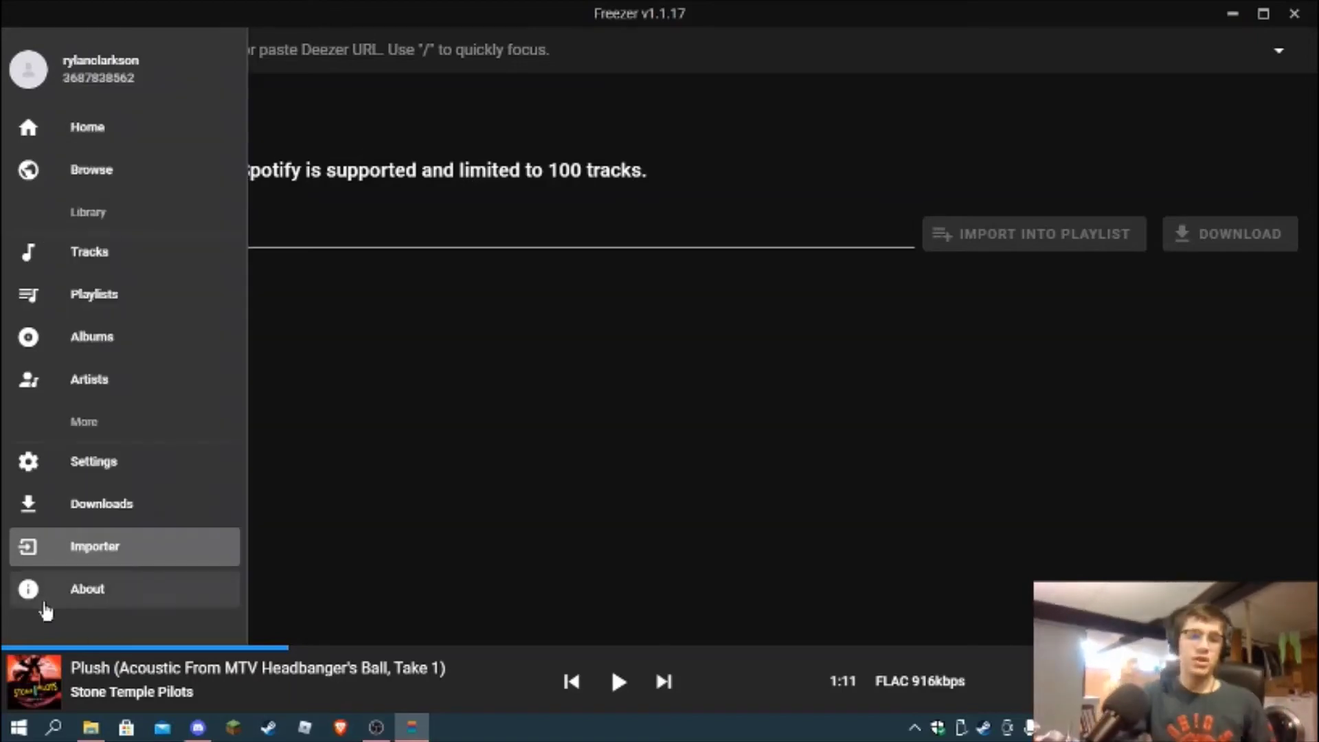
click(59, 589)
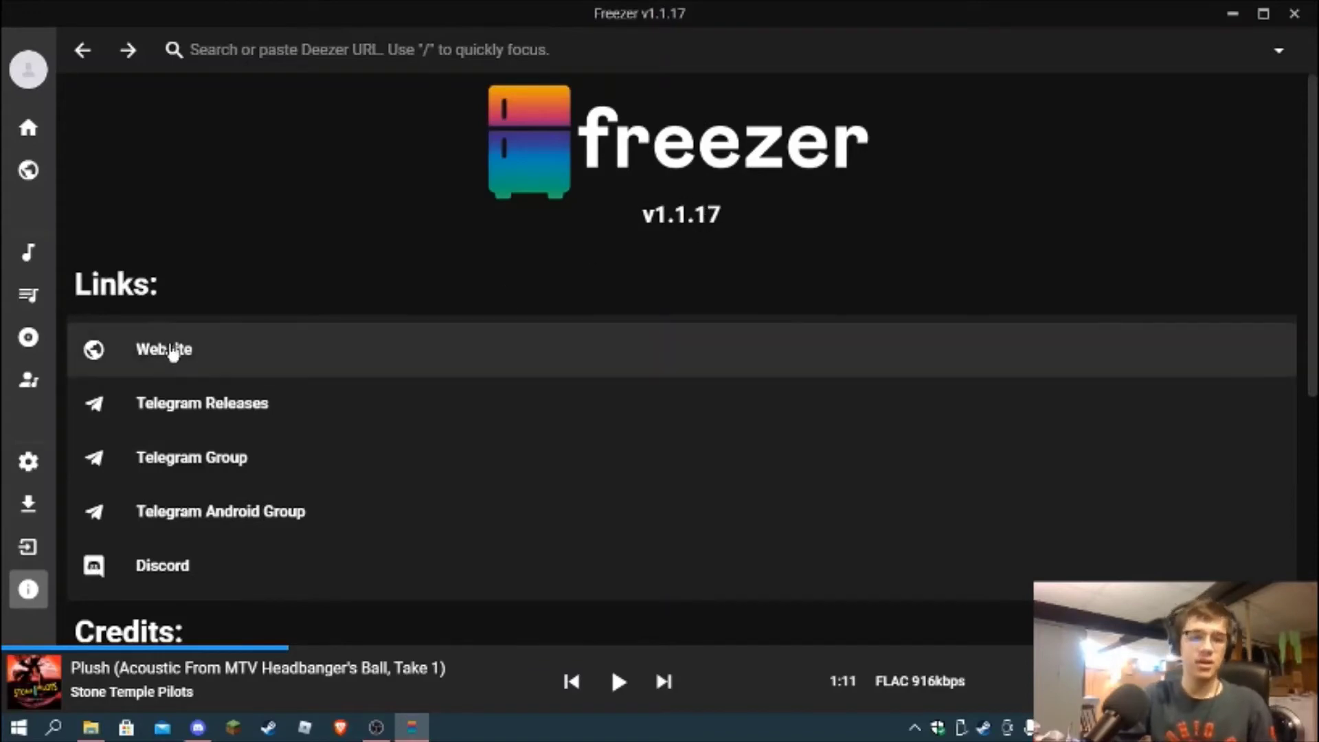
scroll(171, 354, down, 3)
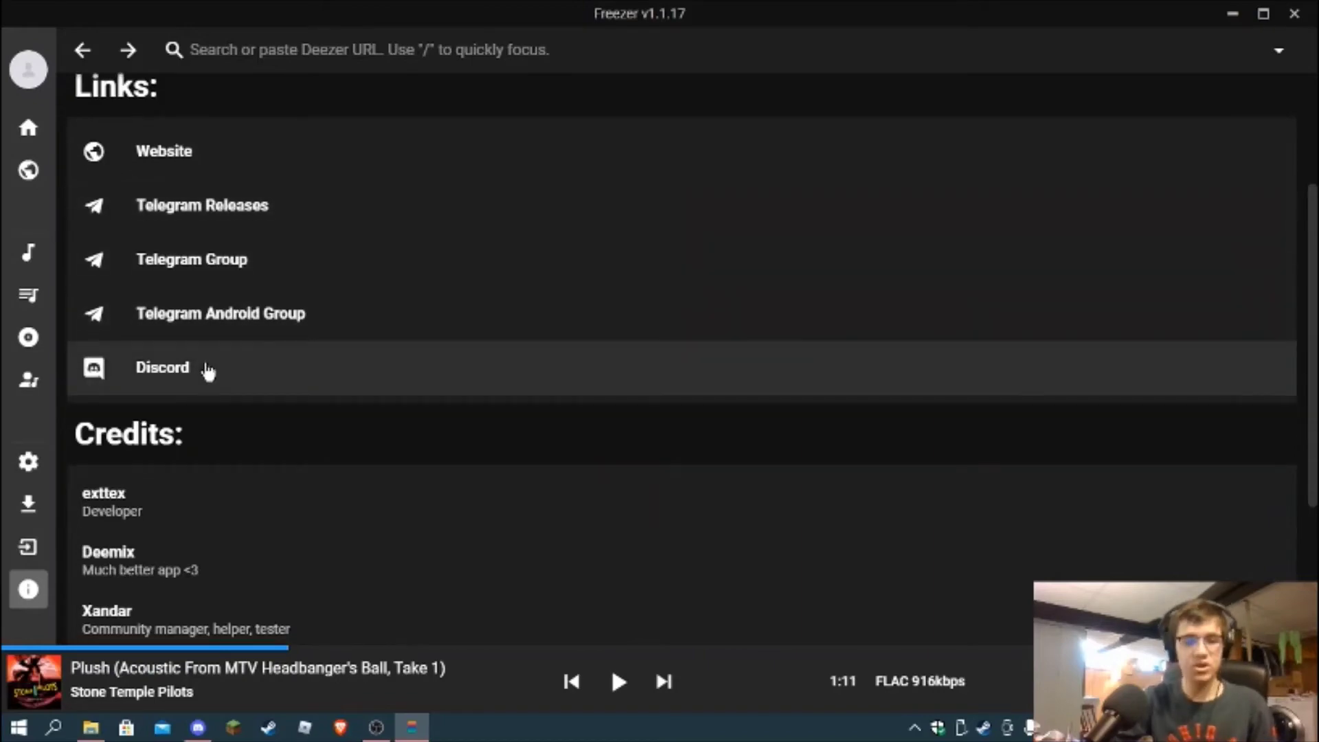
scroll(207, 371, down, 4)
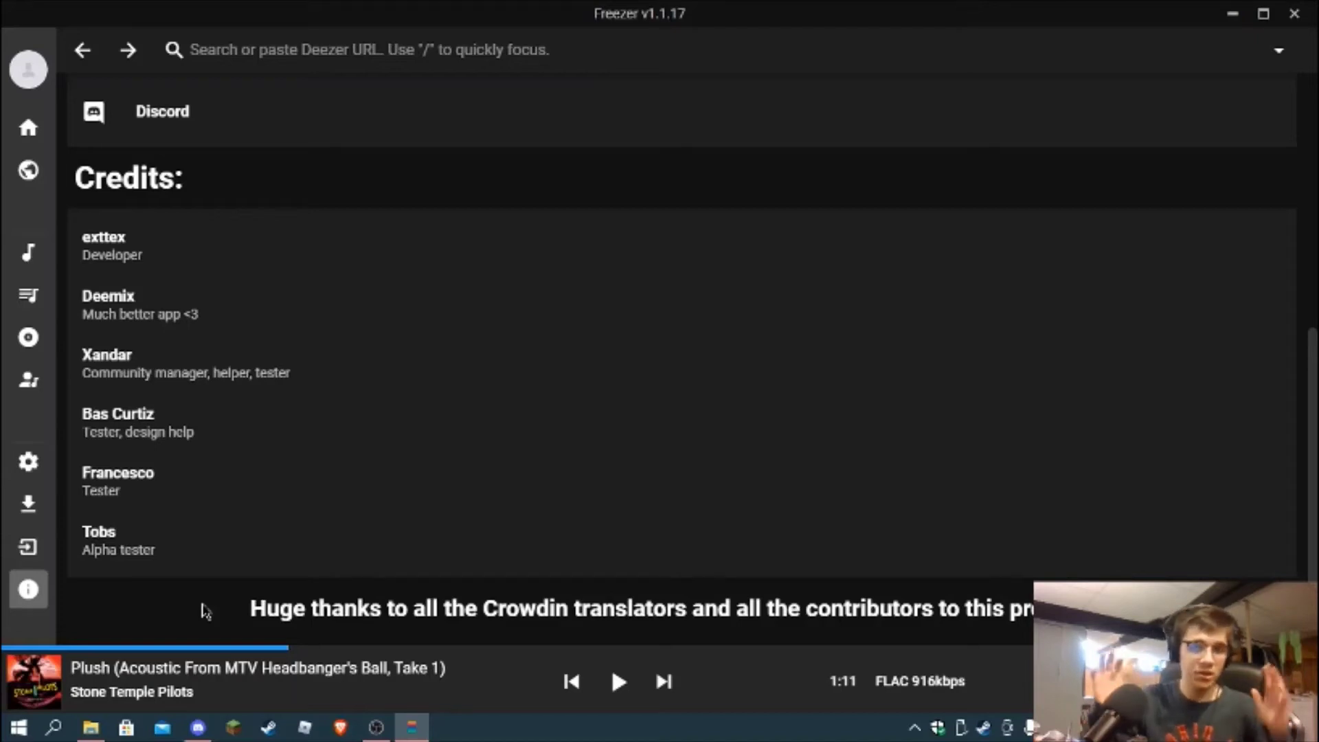
scroll(233, 471, up, 5)
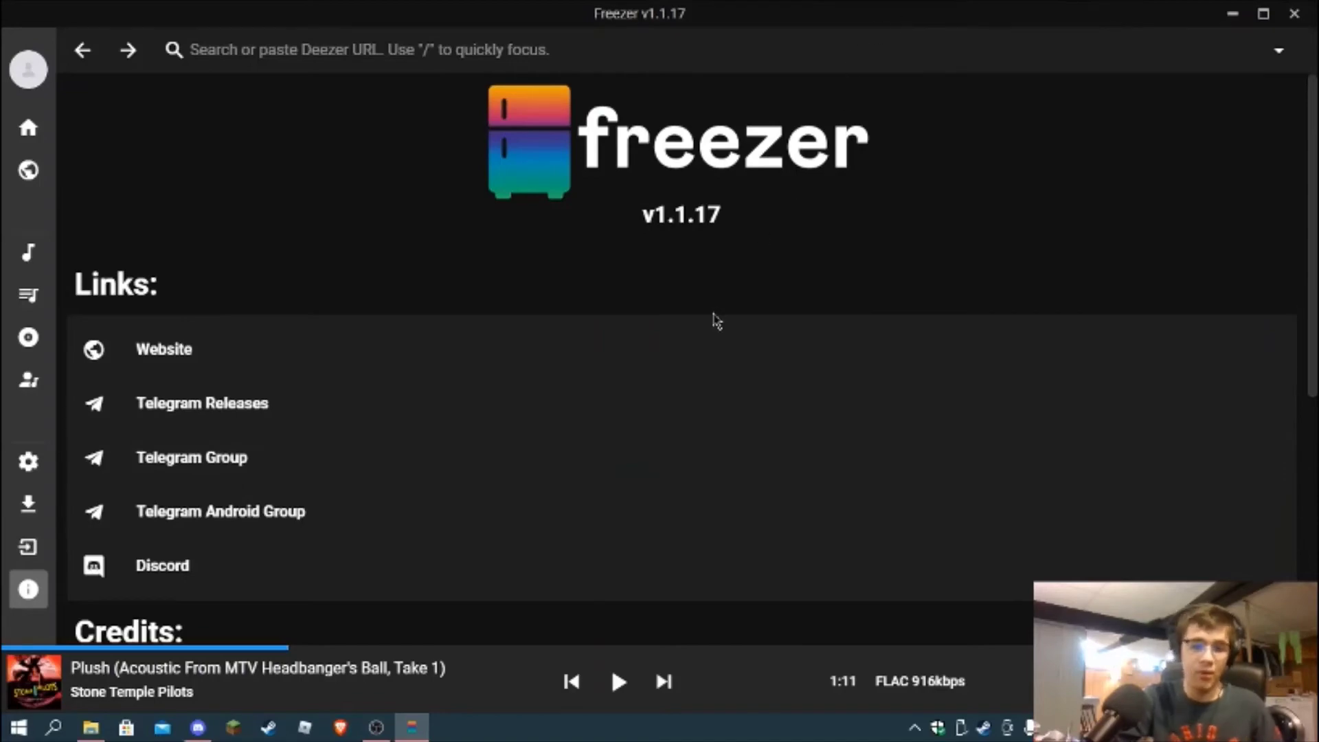
mouse_move(380, 734)
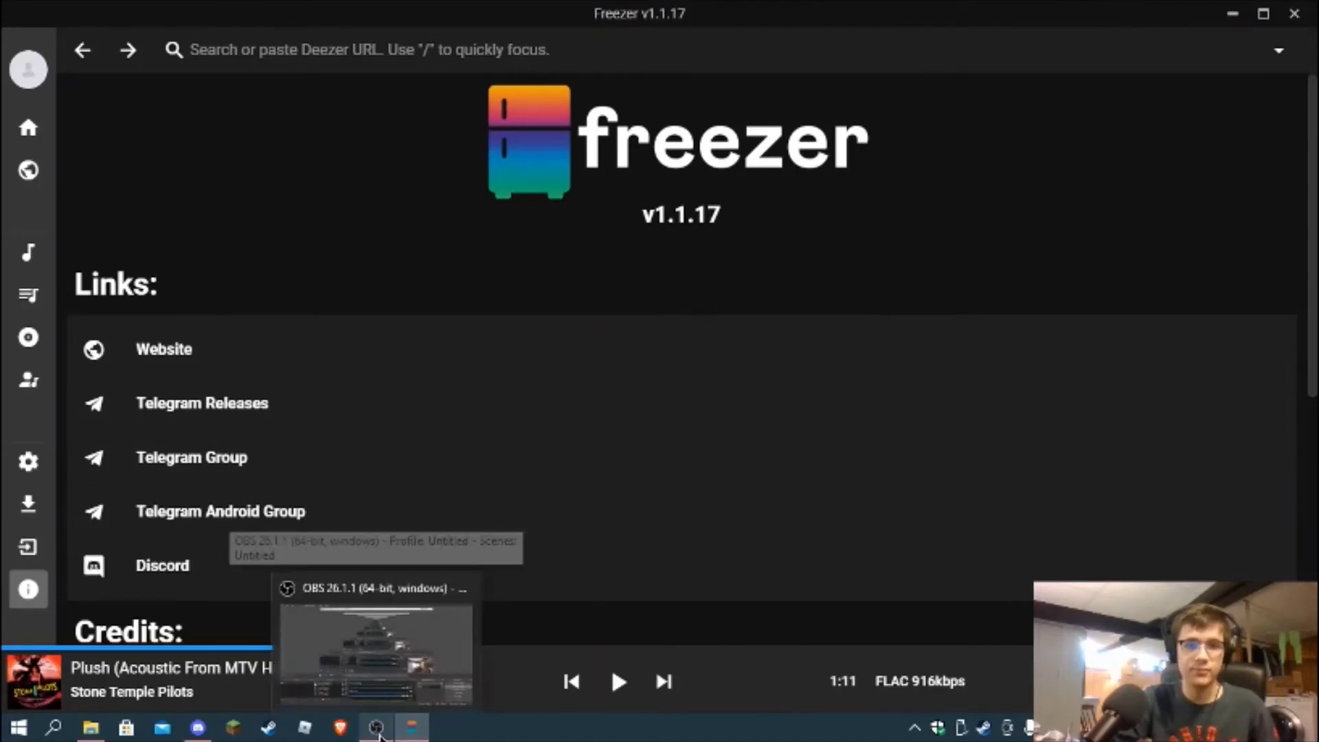